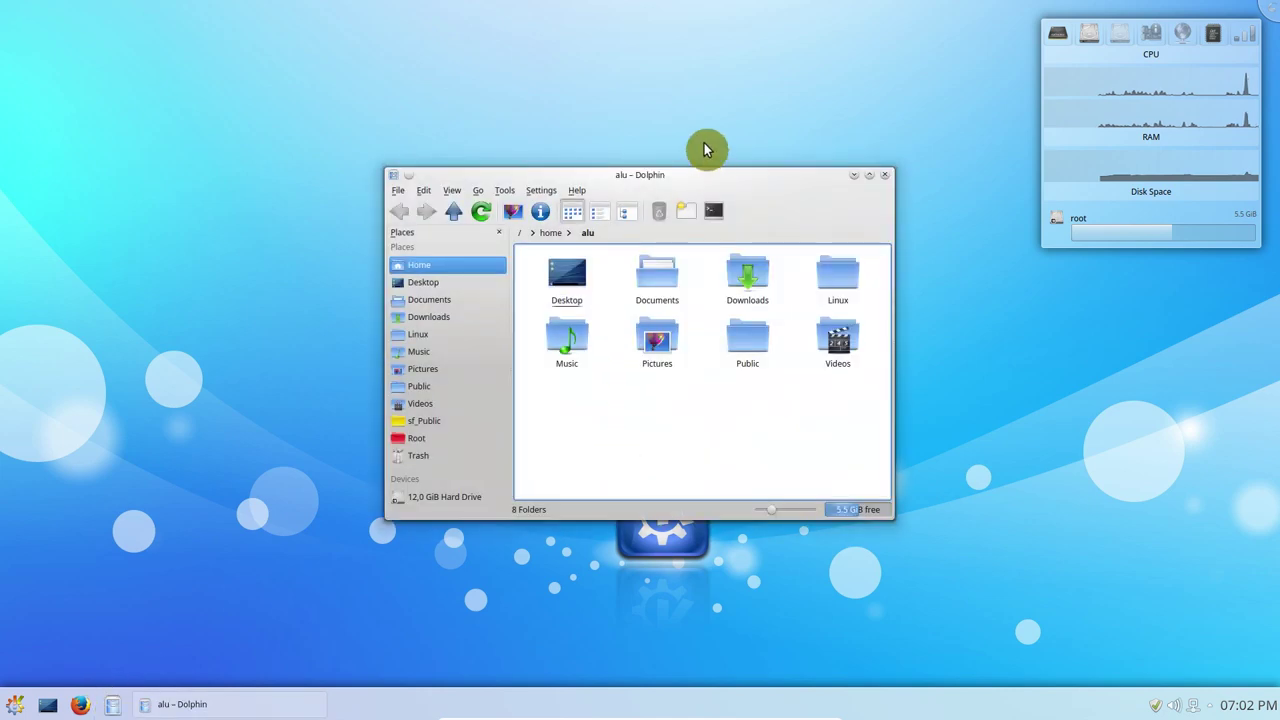
View the KDE platform version in the About KDE window beside the file manager, and close both windows.
left_click(577, 190)
left_click(591, 298)
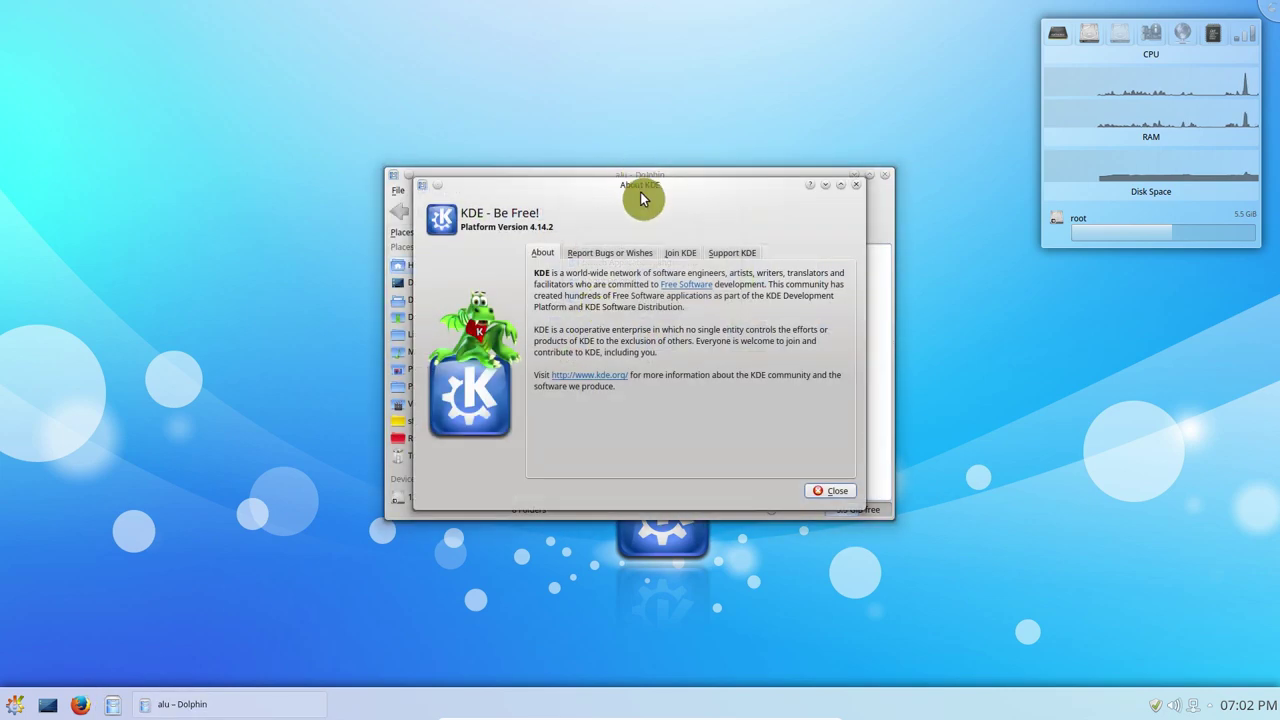
left_click_drag(606, 171, 237, 15)
left_click_drag(564, 176, 929, 323)
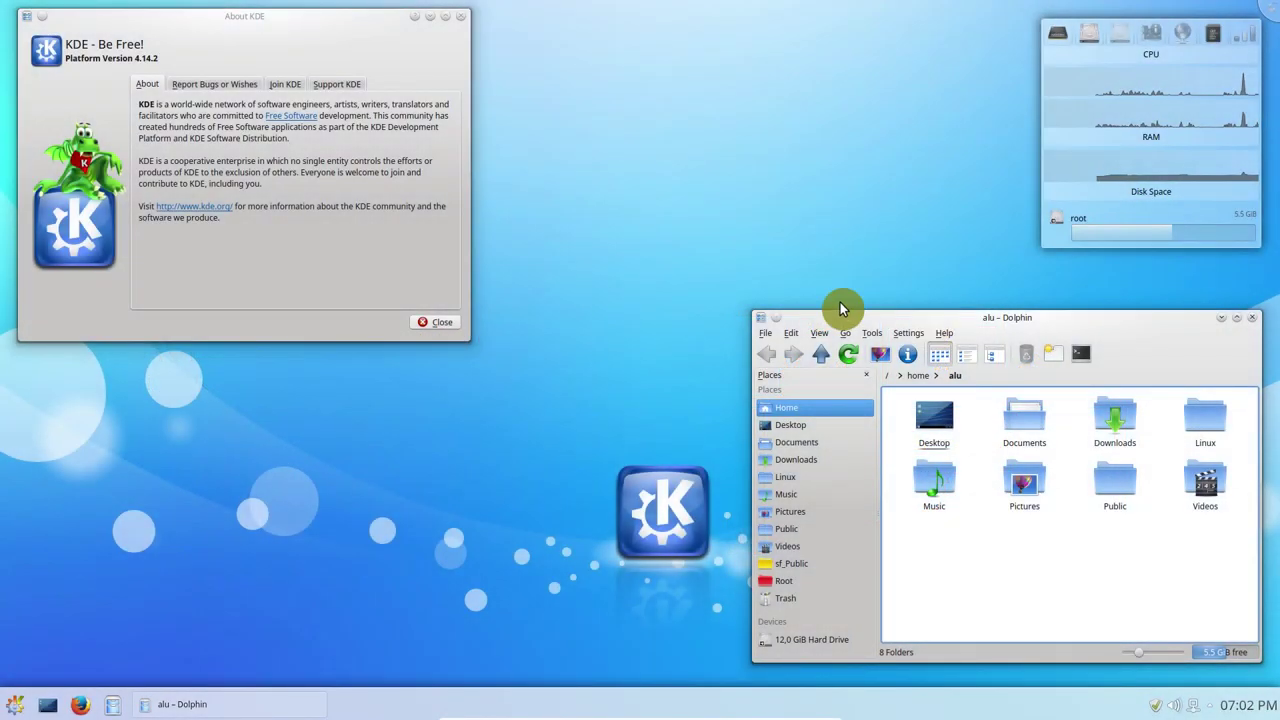
left_click(433, 322)
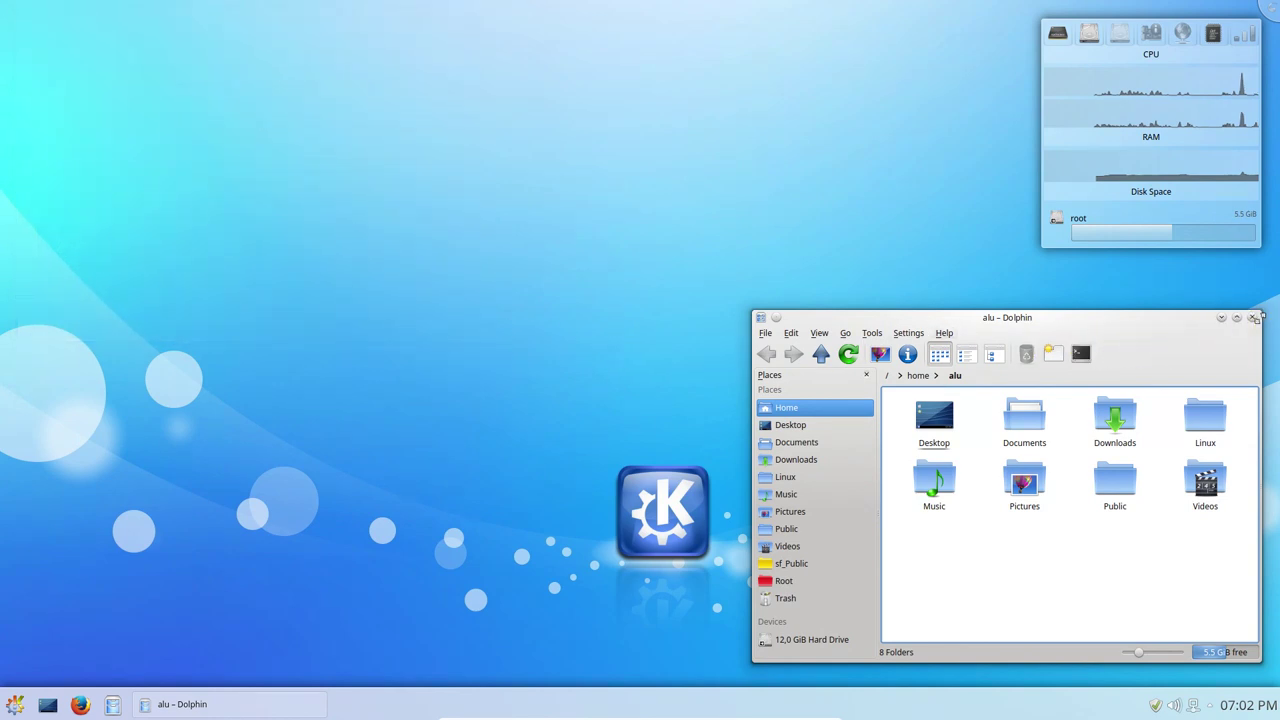
left_click(1253, 319)
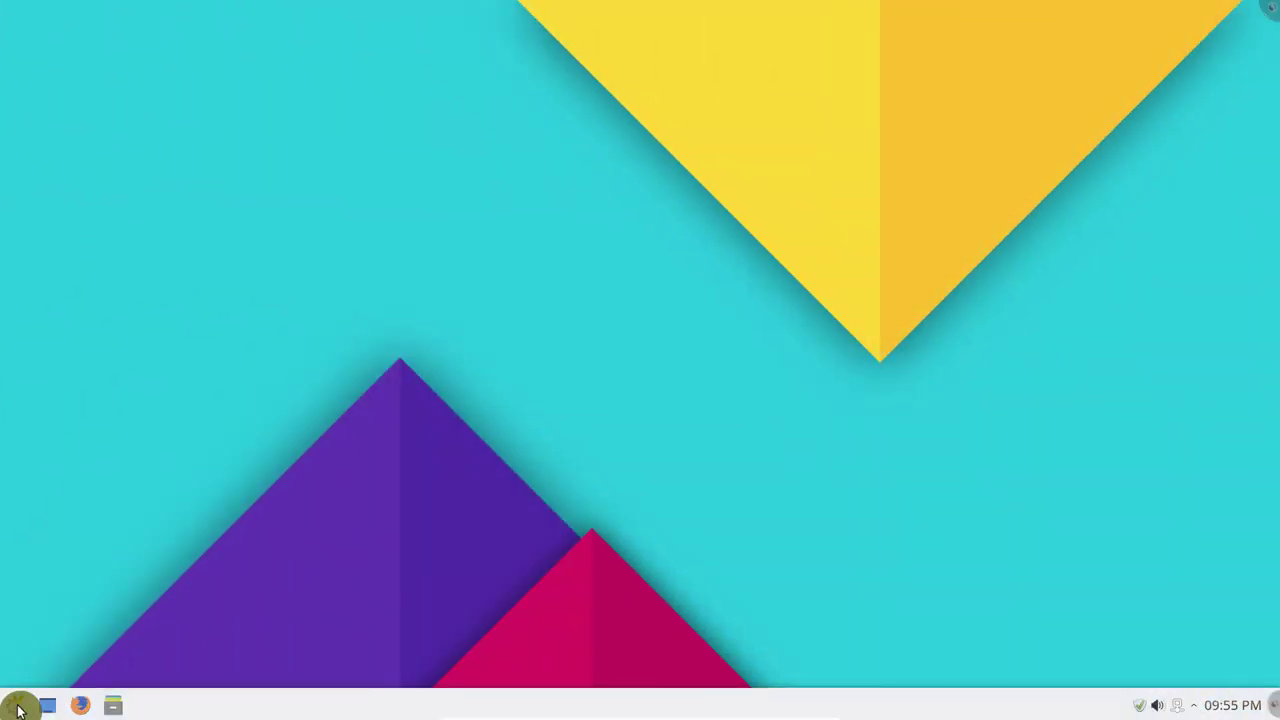
Find and open the Linux Mint Welcome Screen to view the distribution's release and edition, and close it.
left_click(16, 705)
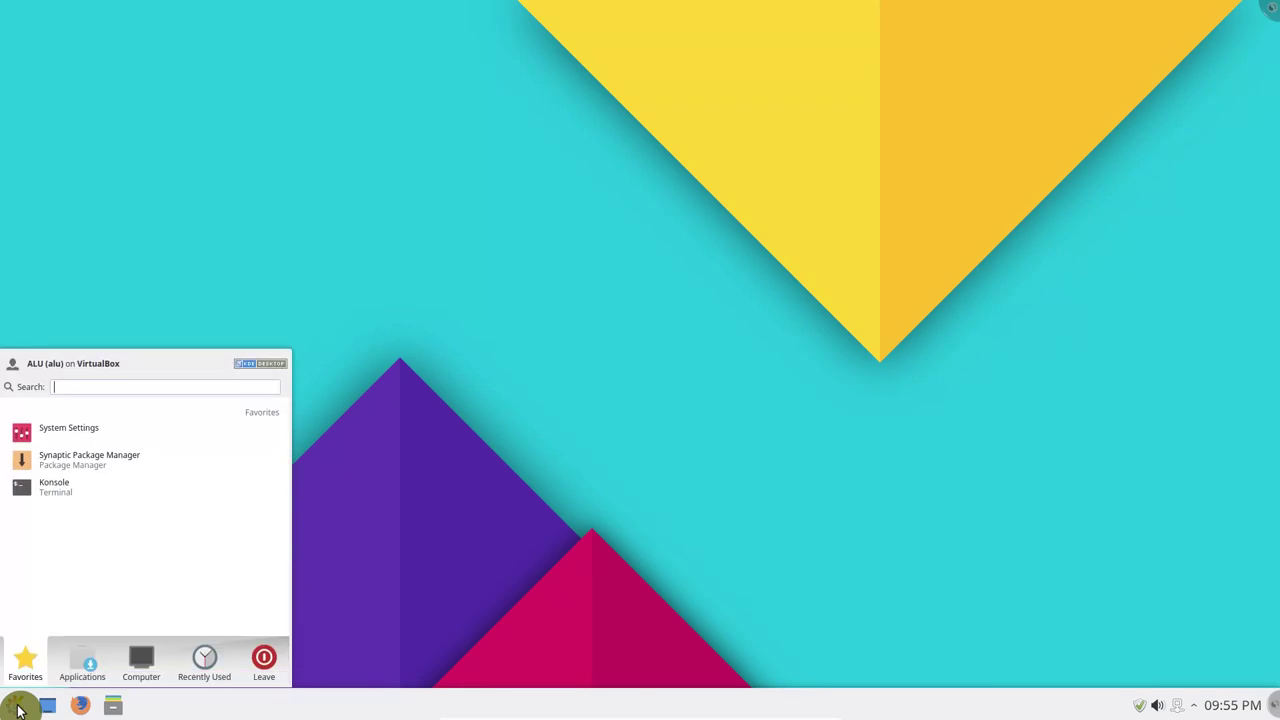
type("wel")
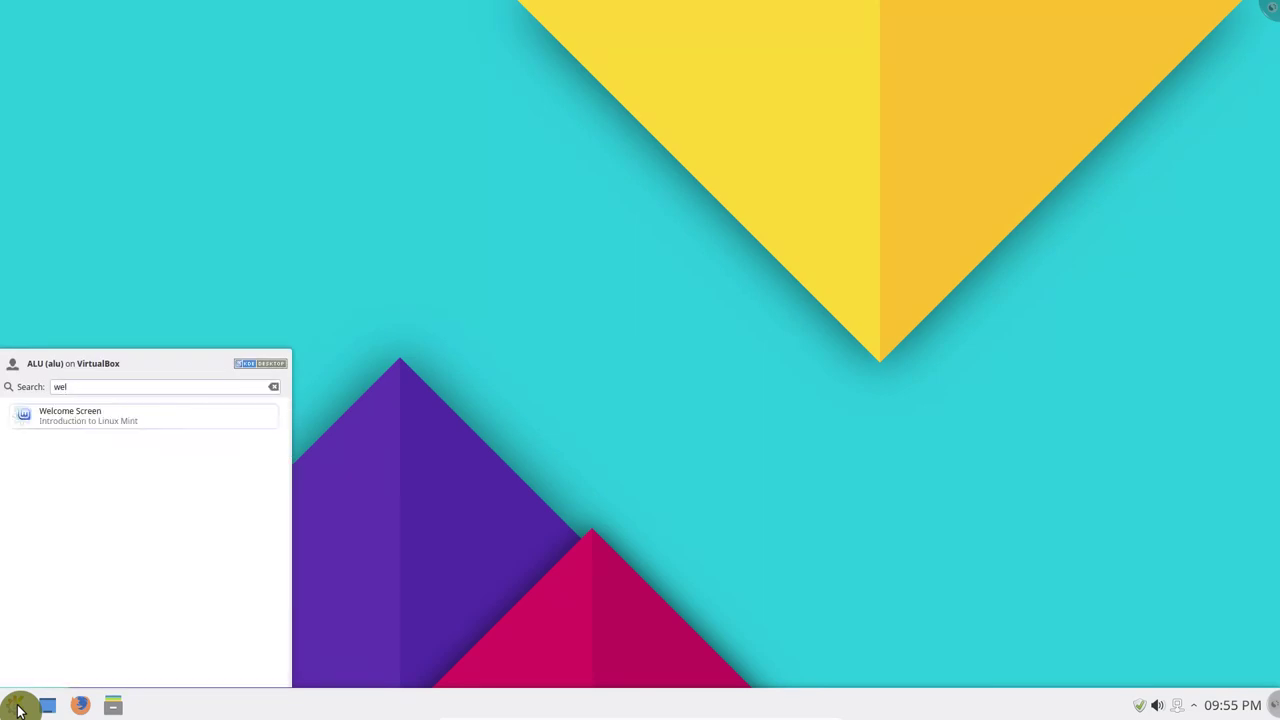
key("Return")
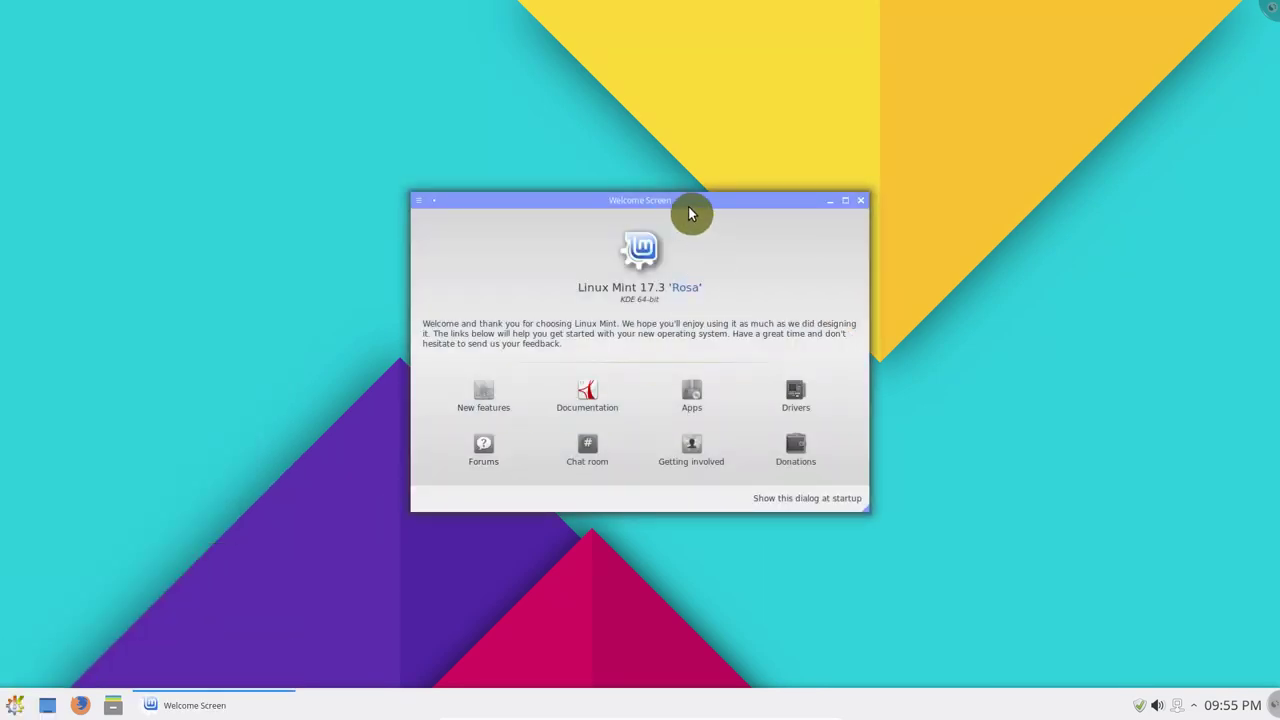
left_click_drag(688, 206, 702, 203)
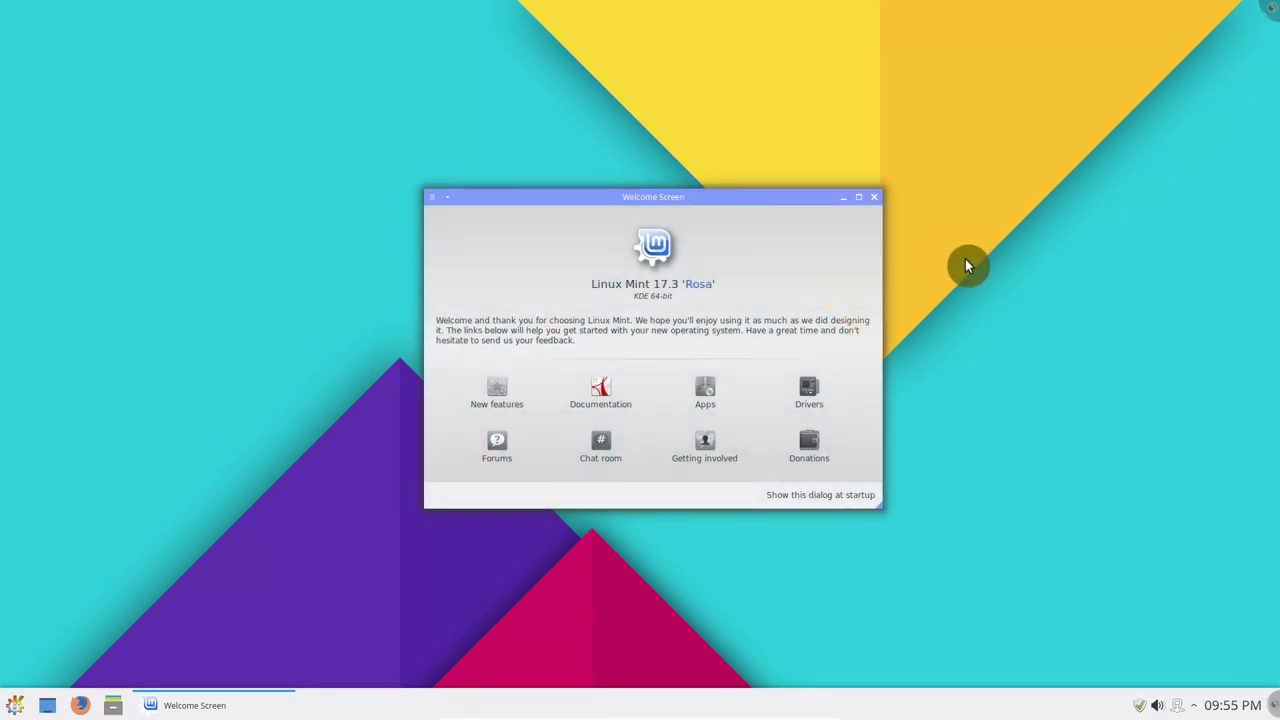
left_click(874, 197)
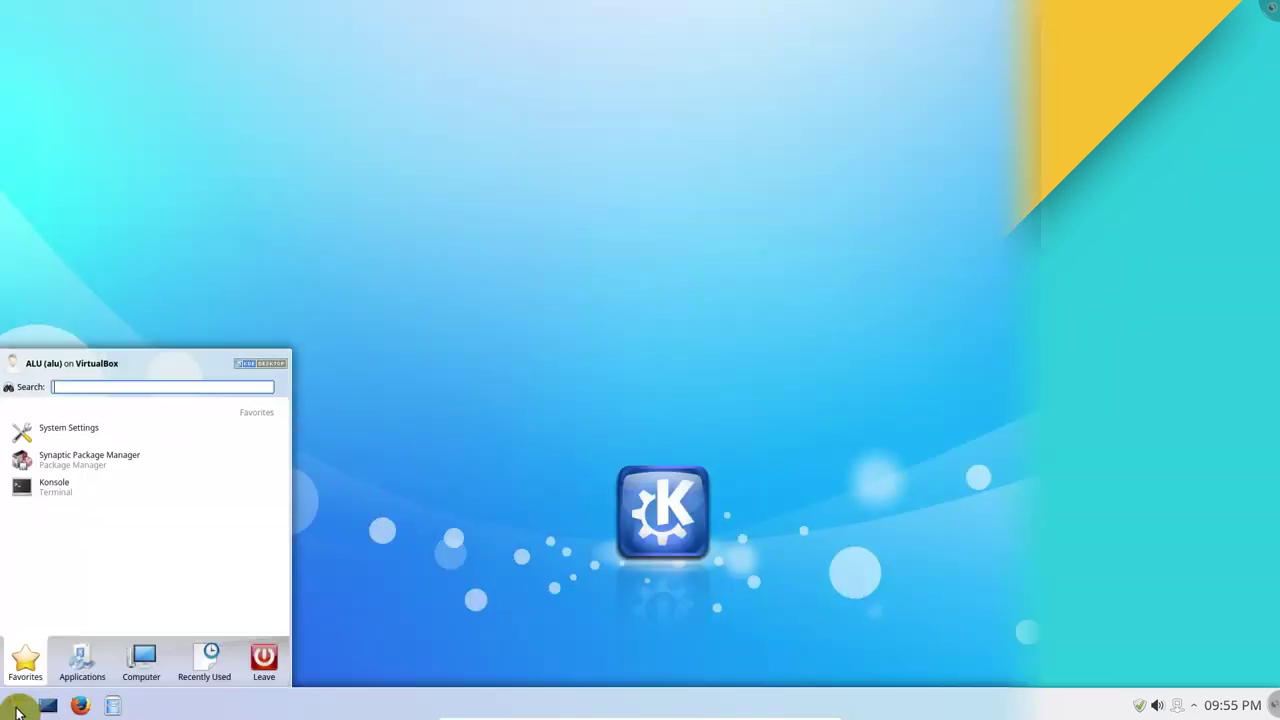
Install the qtcurve meta-package with its related packages in Synaptic Package Manager, and close the package manager.
left_click(78, 457)
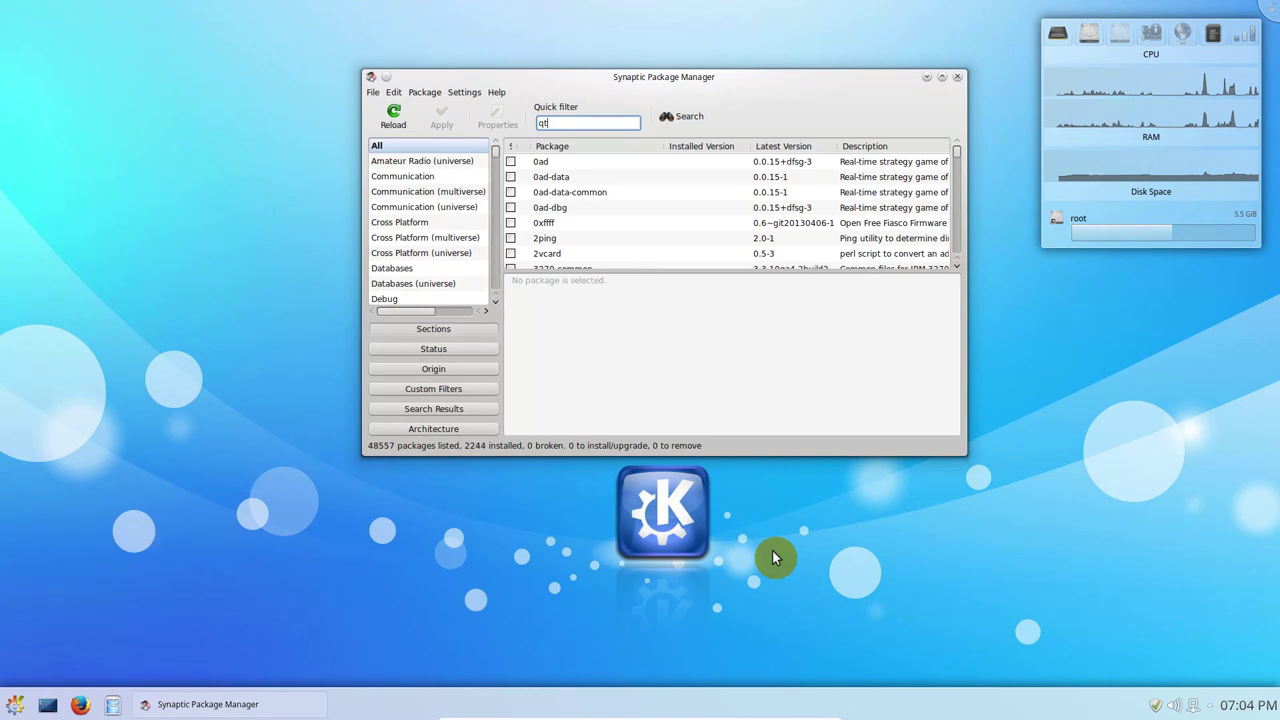
type("rve")
left_click(510, 161)
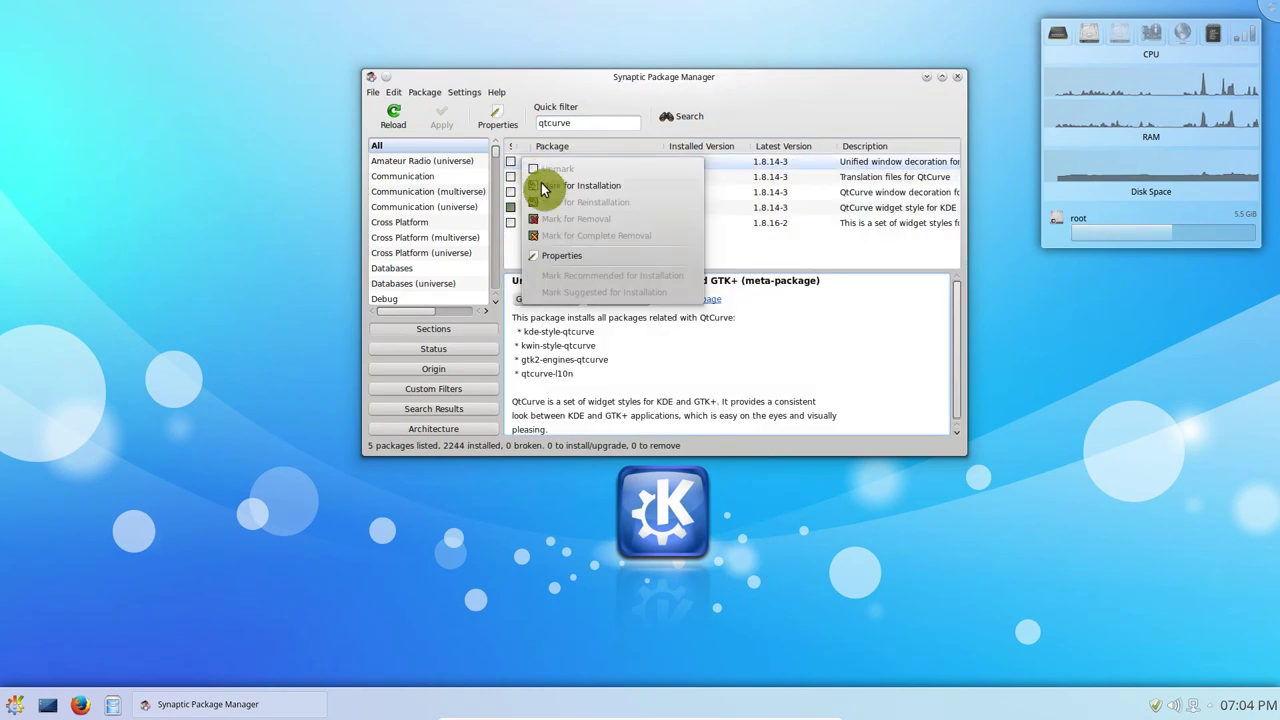
left_click(585, 184)
left_click(719, 367)
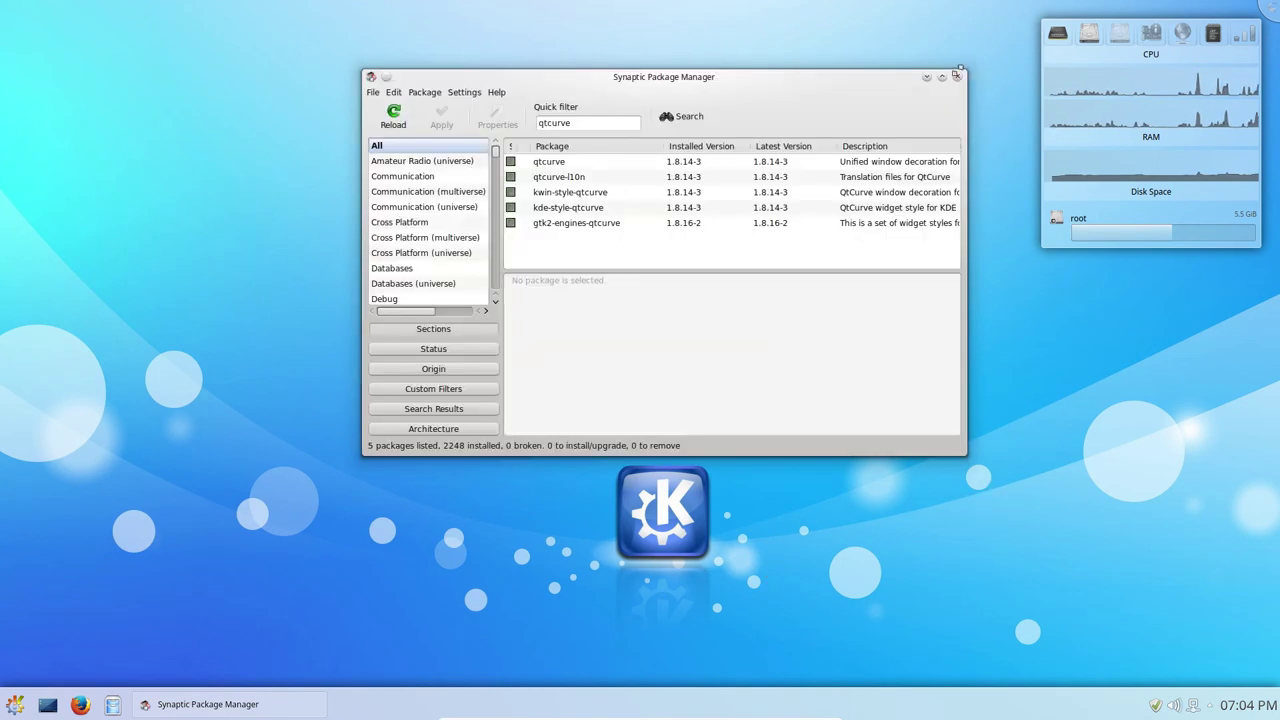
left_click(956, 75)
Choose QtCurve as the widget style for KDE applications in System Settings.
left_click(6, 710)
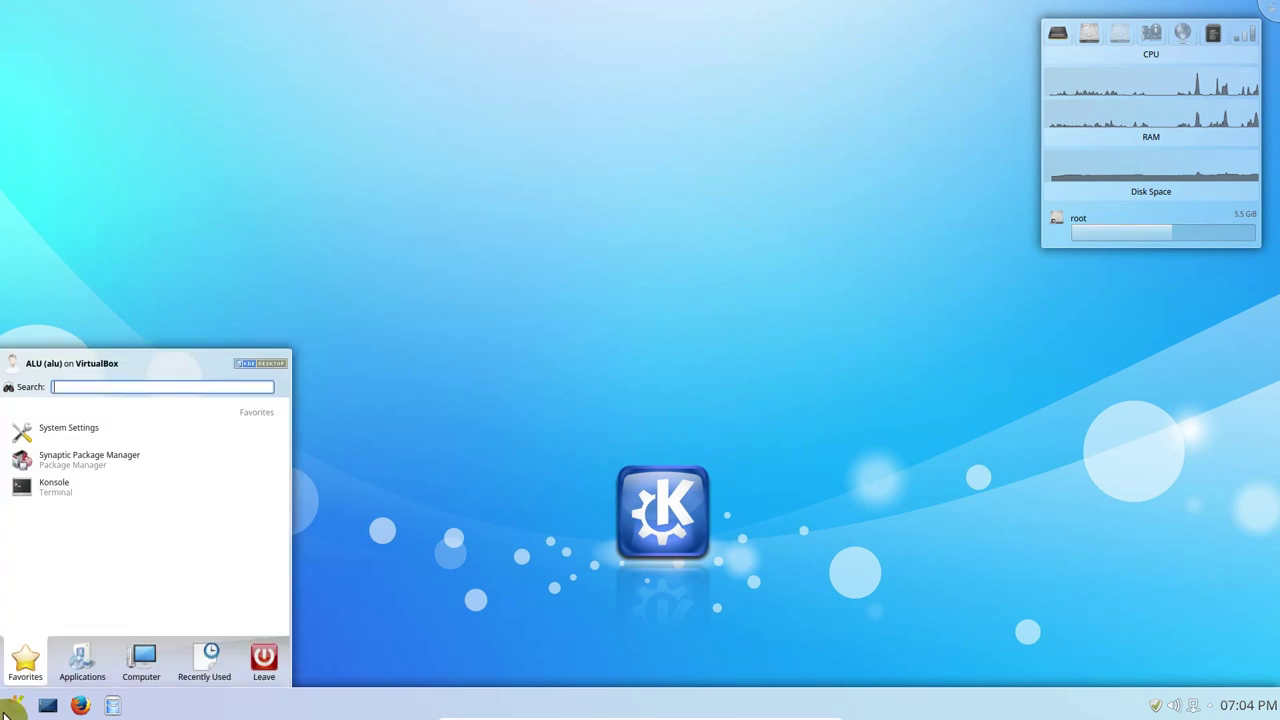
left_click(68, 428)
left_click(482, 210)
left_click(527, 220)
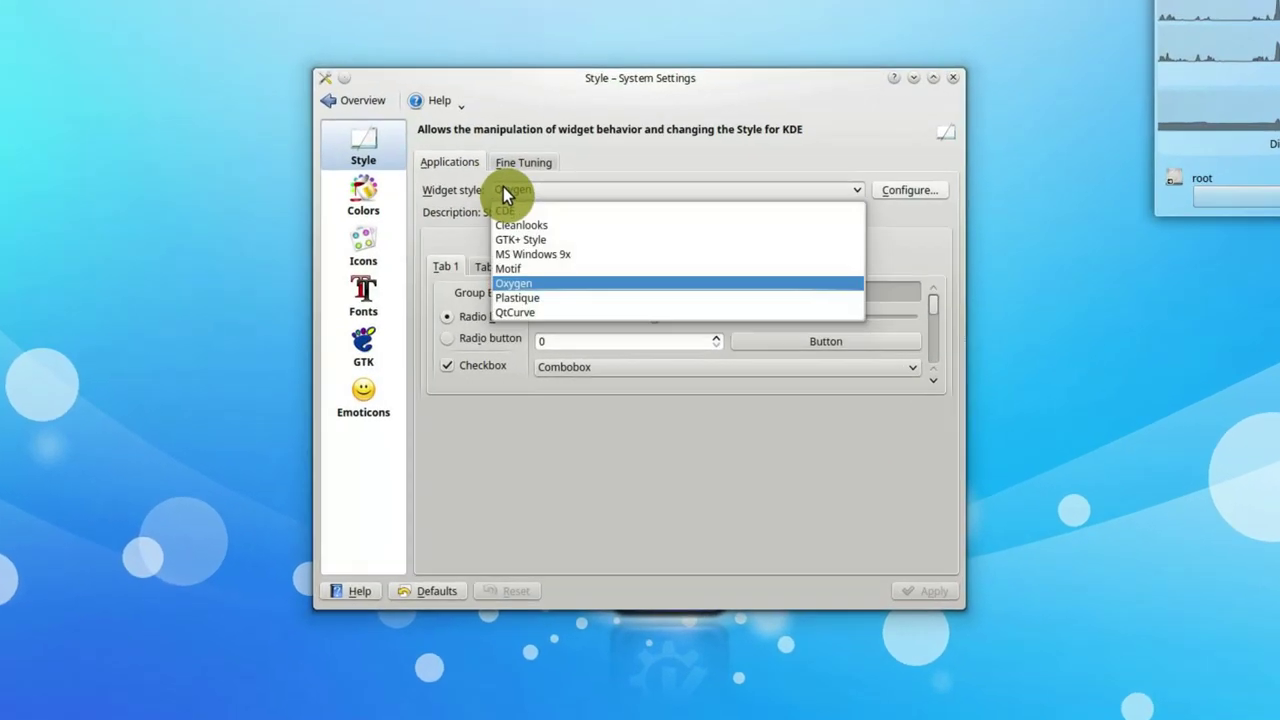
left_click(515, 312)
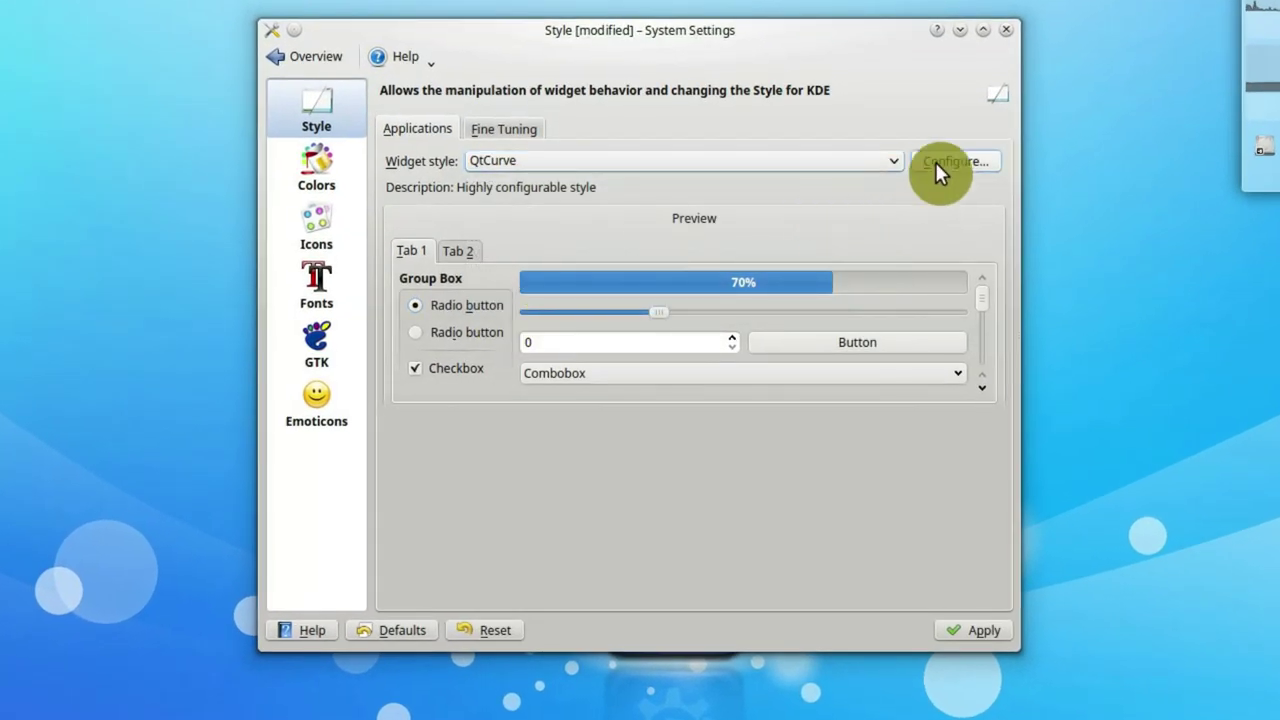
Import the Flat.qtcurve preset from Documents into the QtCurve configuration under the name Flat_blue.
left_click(935, 162)
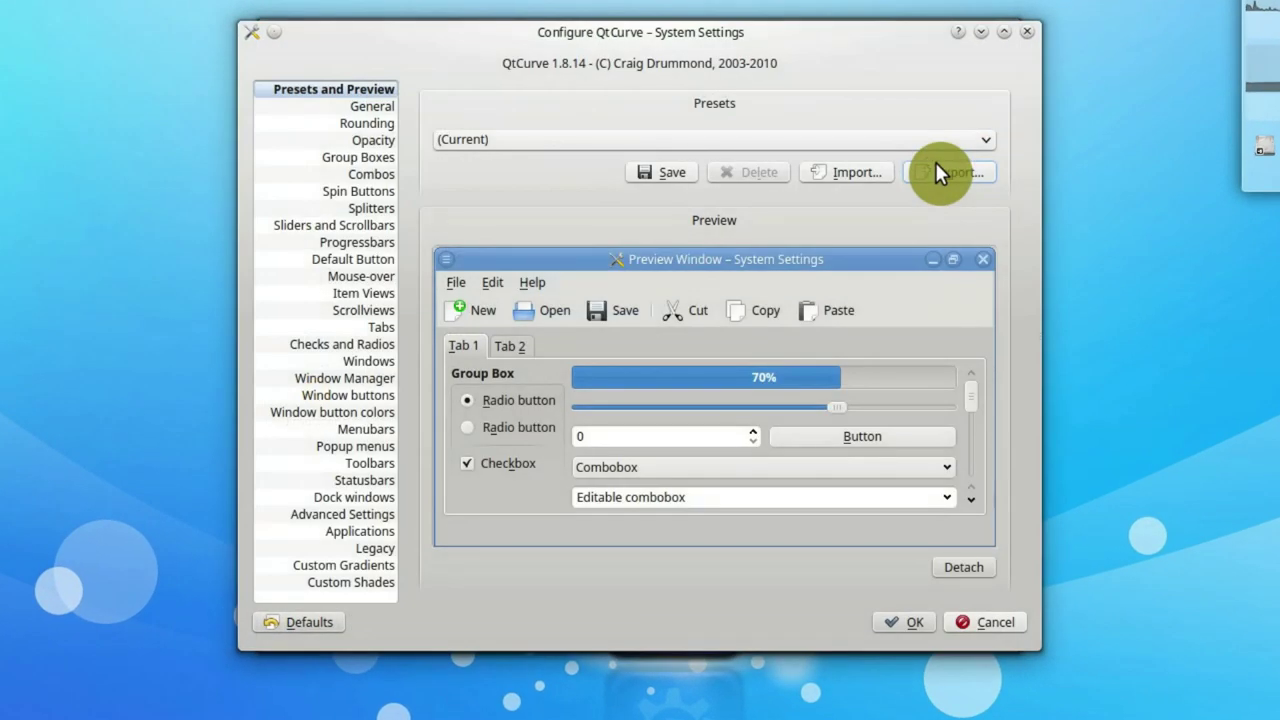
left_click(857, 161)
left_click(300, 170)
left_click(1065, 548)
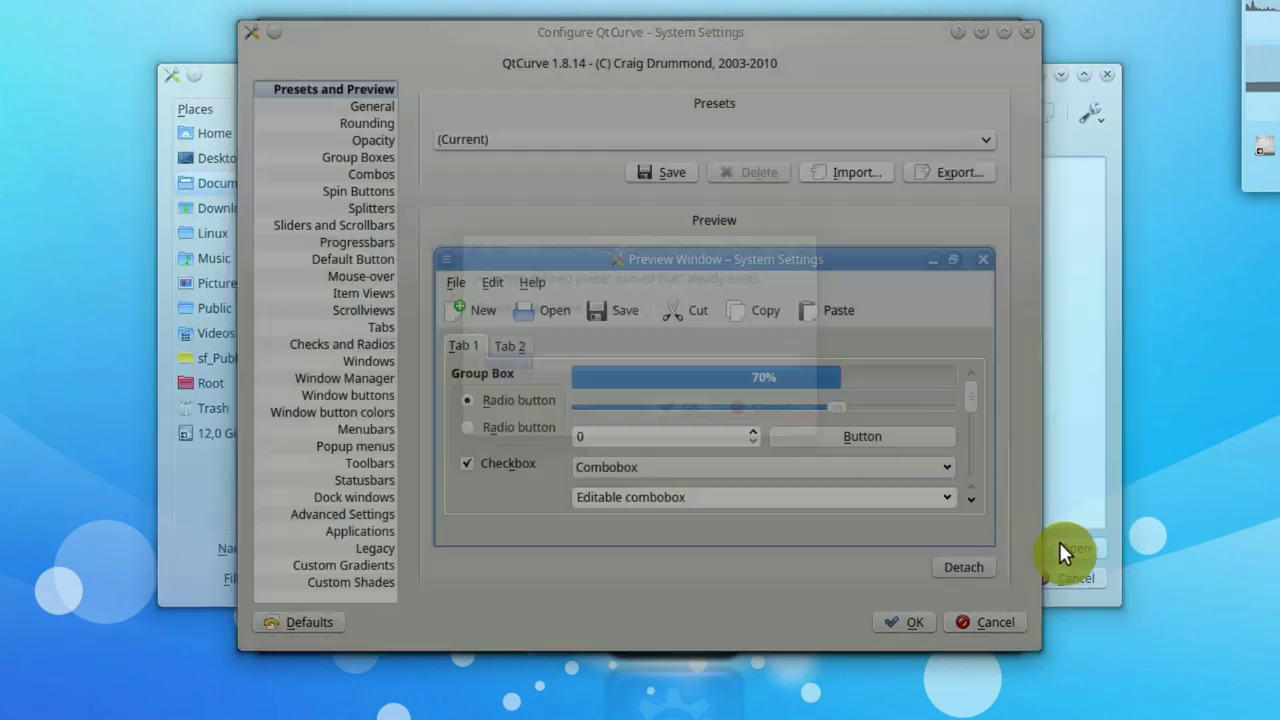
type("Flat_")
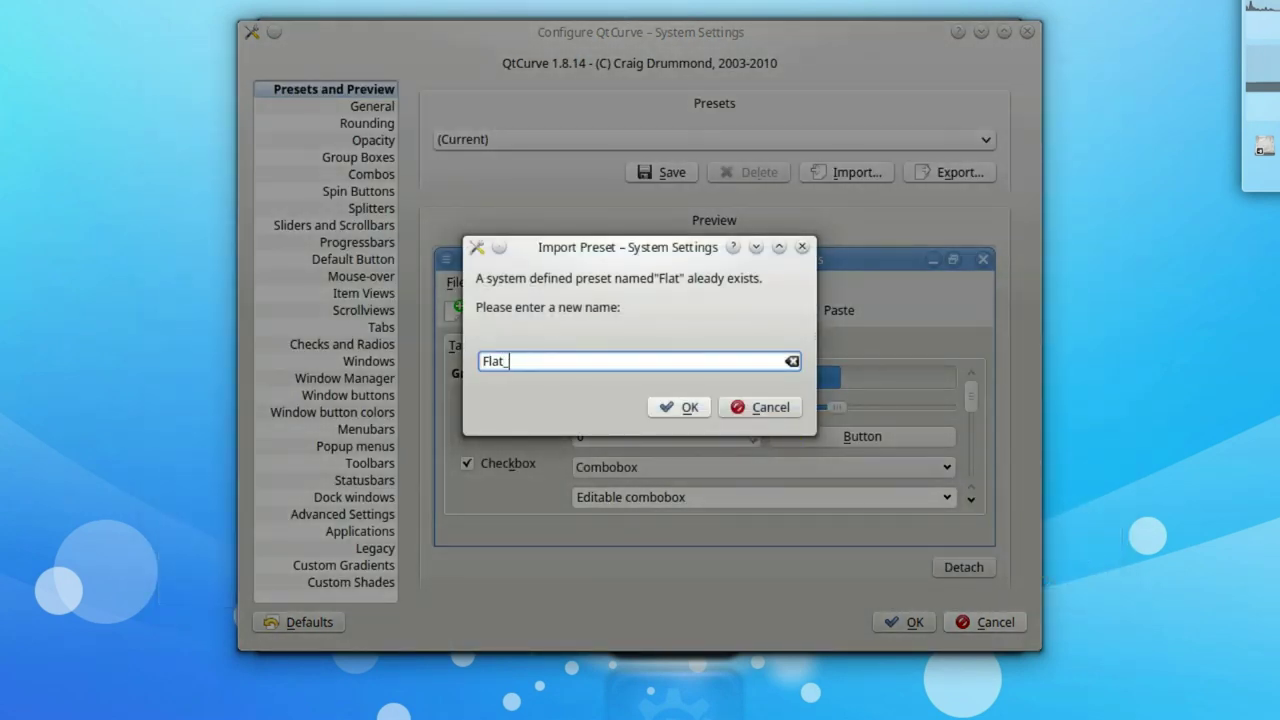
type("blue")
key("Return")
left_click(904, 622)
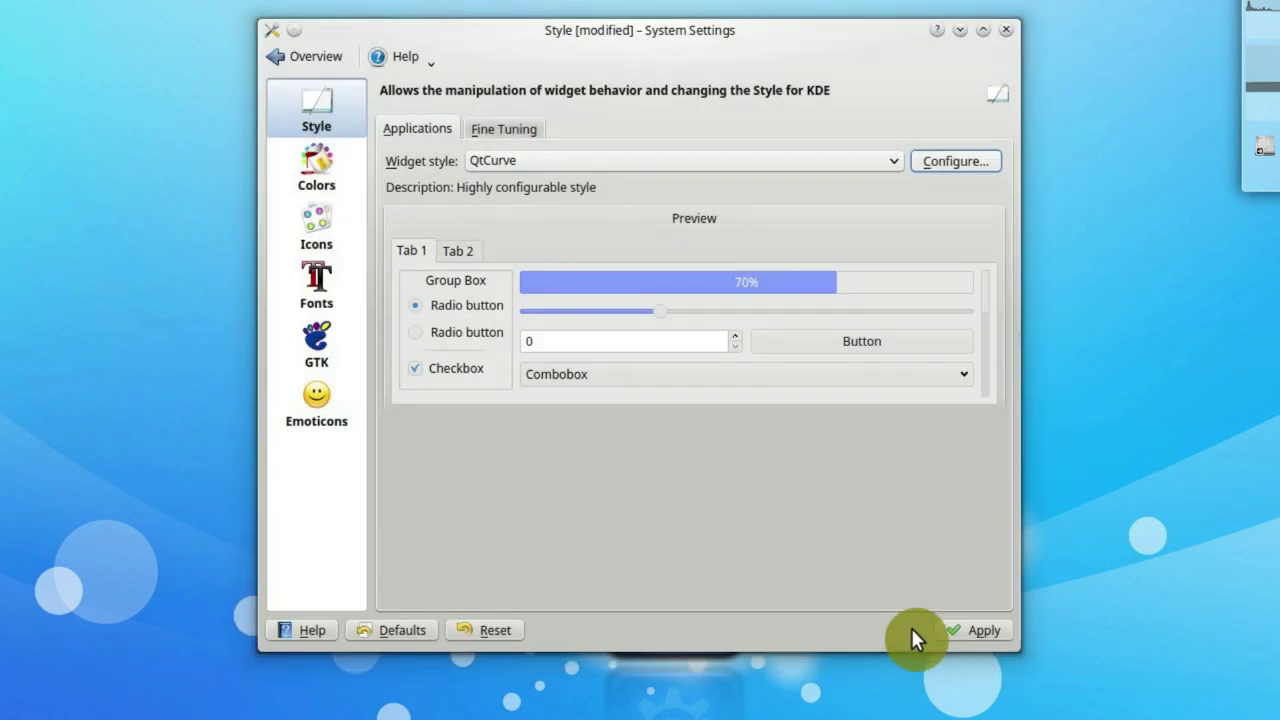
Review the QtCurve configuration categories and apply the QtCurve widget style.
left_click(946, 156)
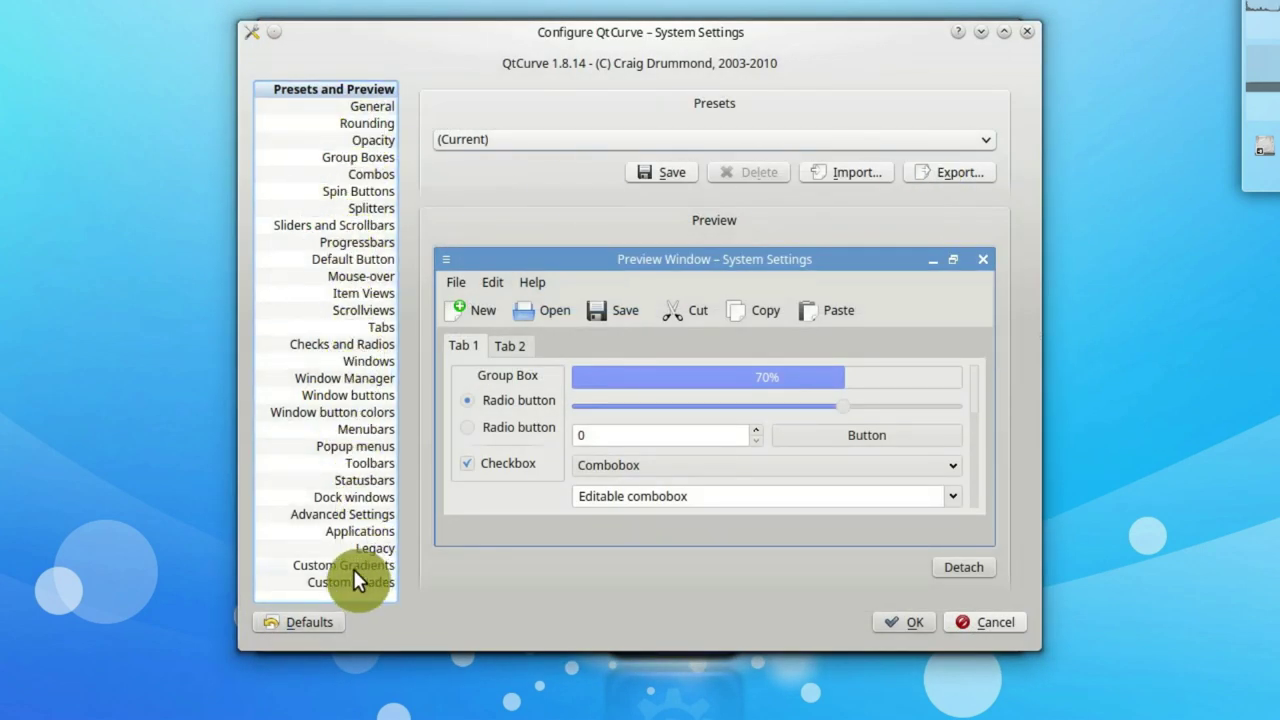
left_click(910, 621)
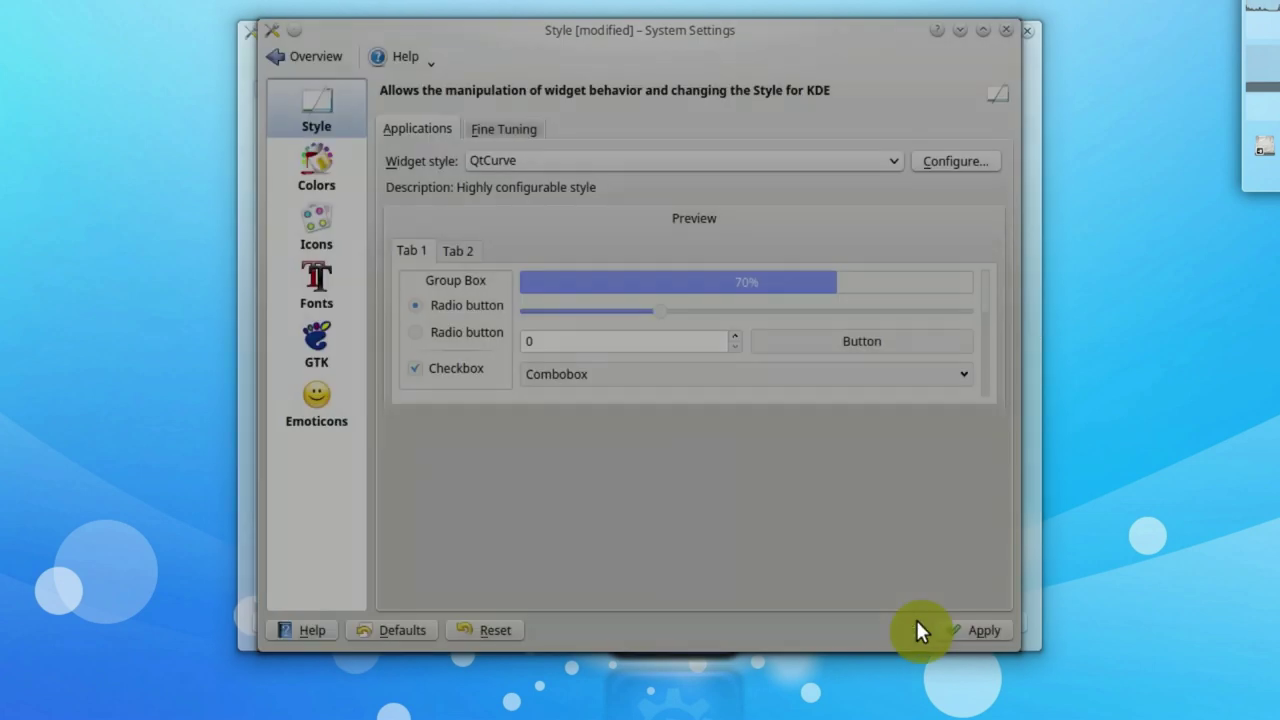
left_click(940, 624)
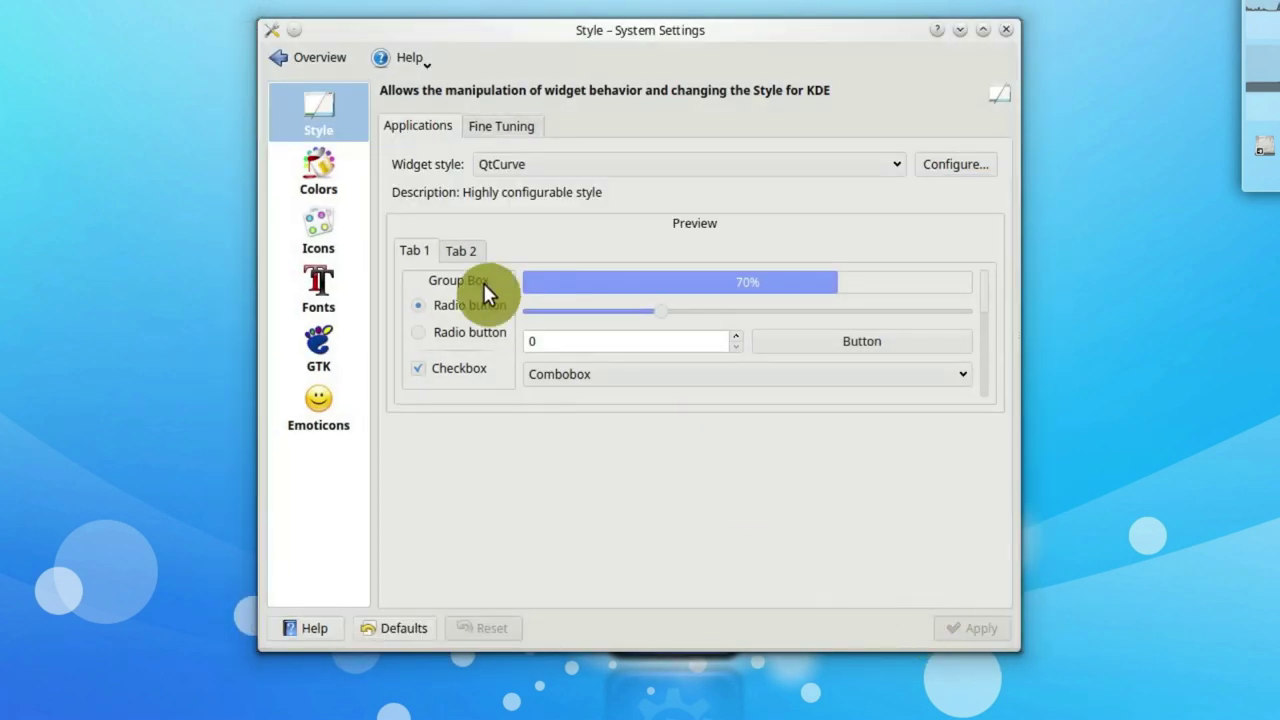
Import the Blue_Colors.colors scheme from Documents and apply it as the application colour scheme.
left_click(330, 178)
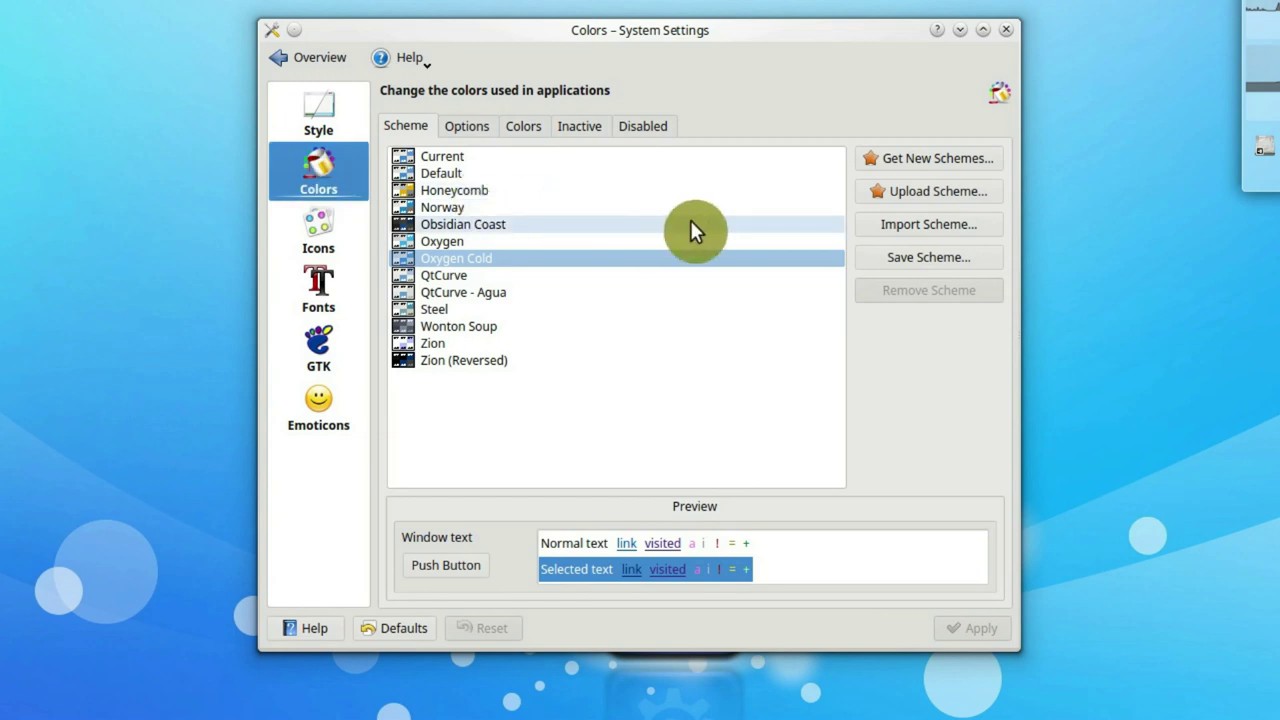
left_click(923, 228)
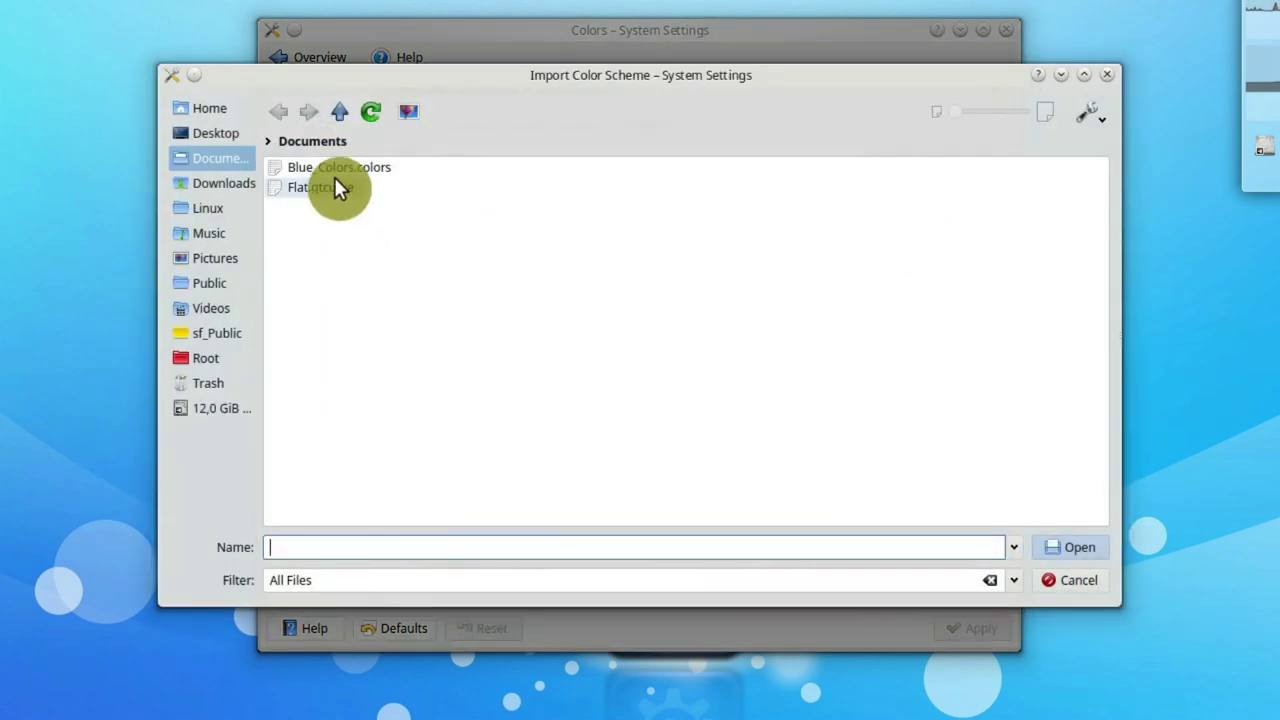
left_click(332, 170)
left_click(1052, 549)
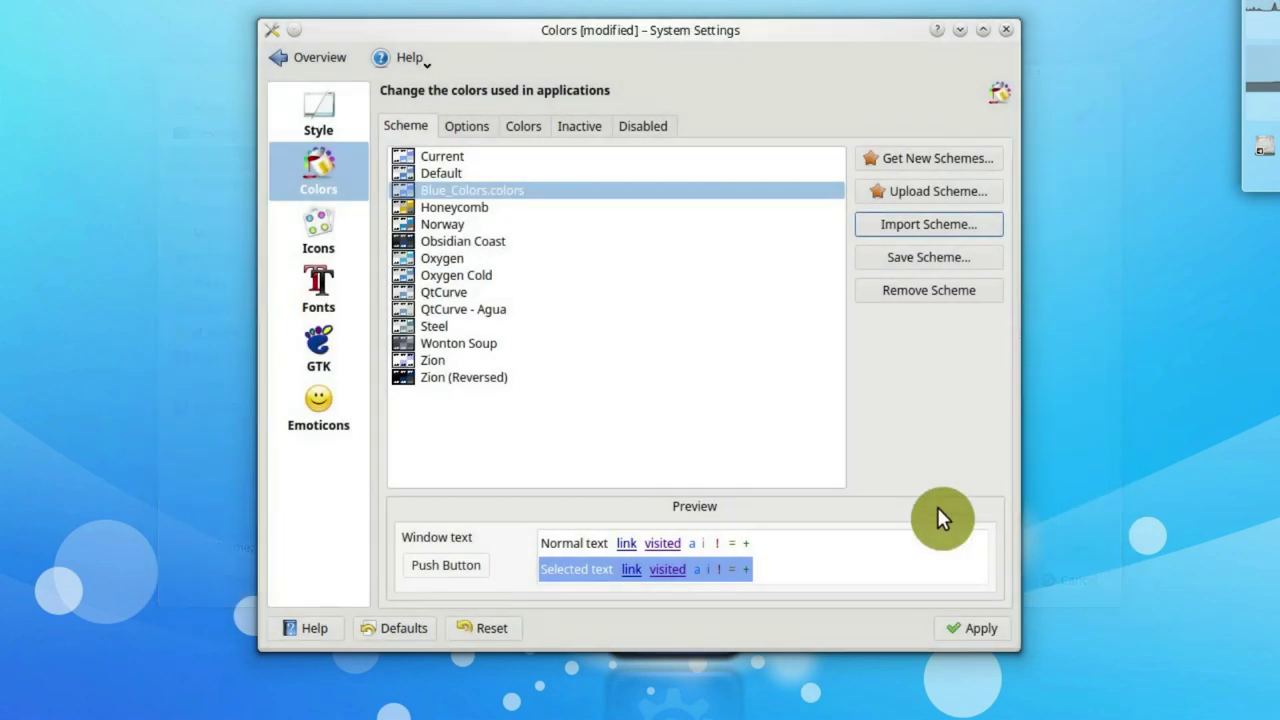
left_click(965, 630)
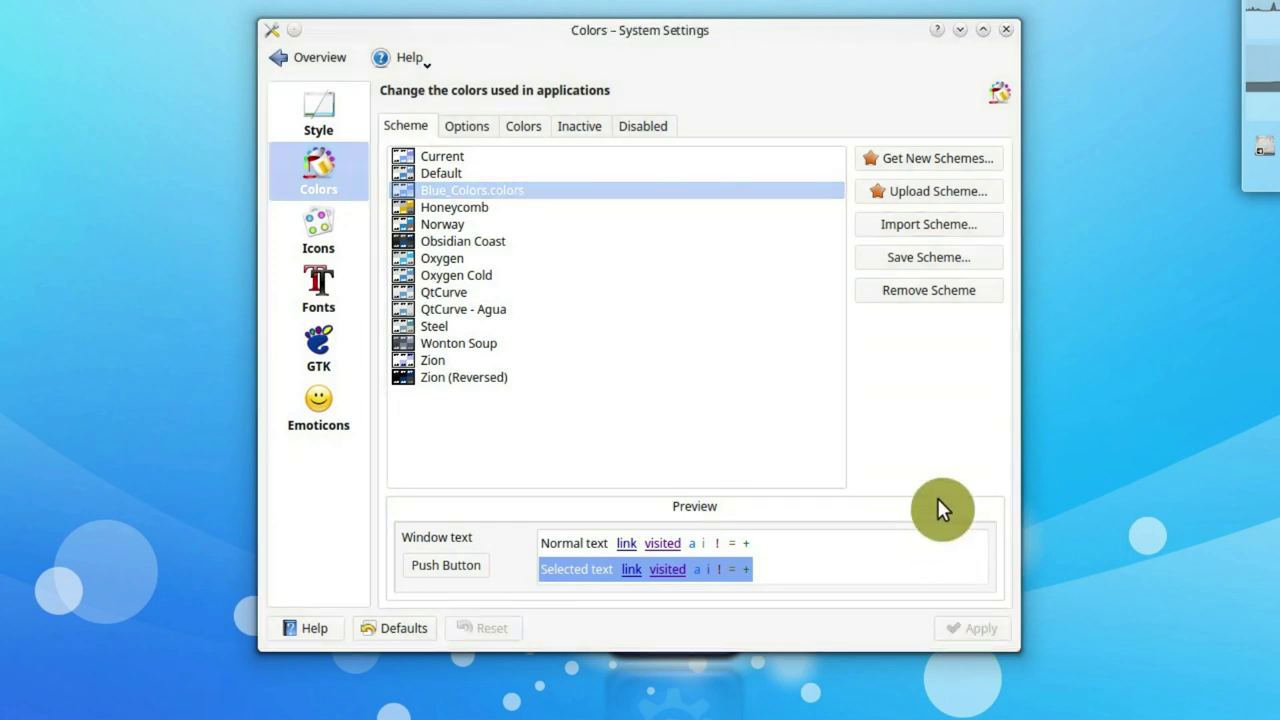
Search the online icon themes for papirus and install the Papirus theme.
left_click(322, 233)
left_click(444, 587)
left_click_drag(842, 310, 606, 129)
left_click(976, 212)
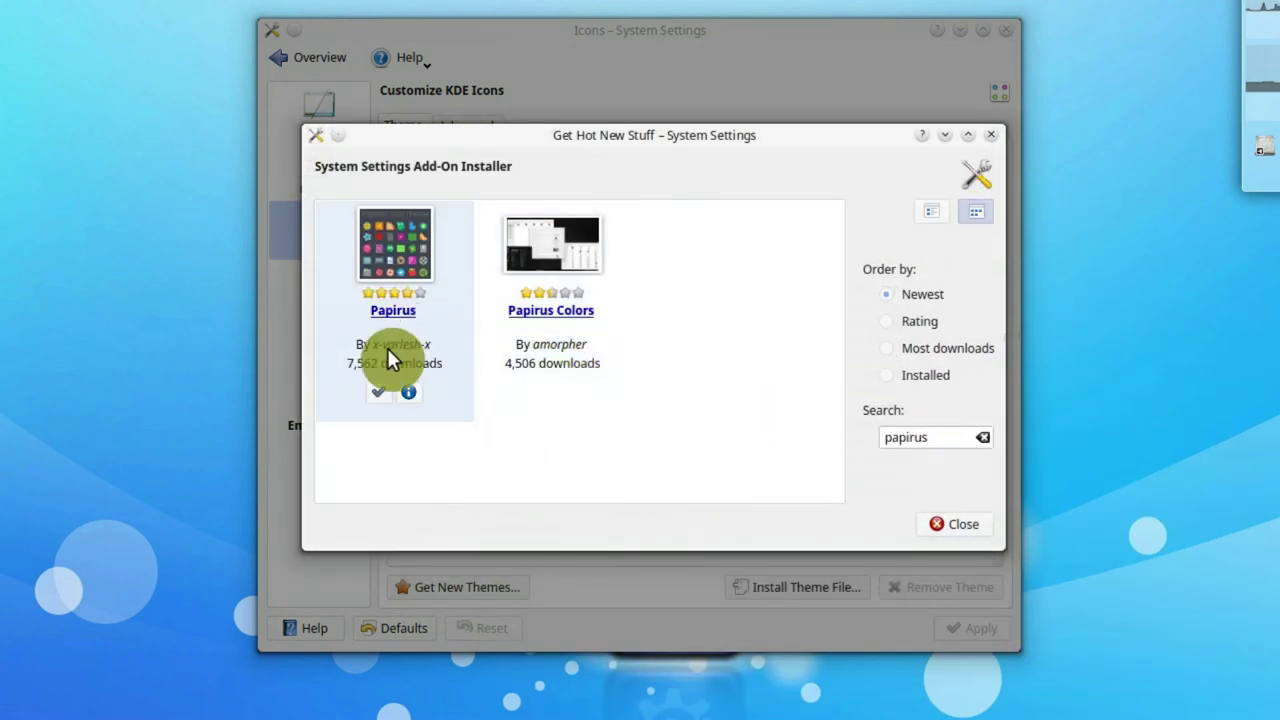
left_click(404, 391)
Search the online icon themes for breeze and install Breeze Classic and BreezeRemix.
double_click(928, 437)
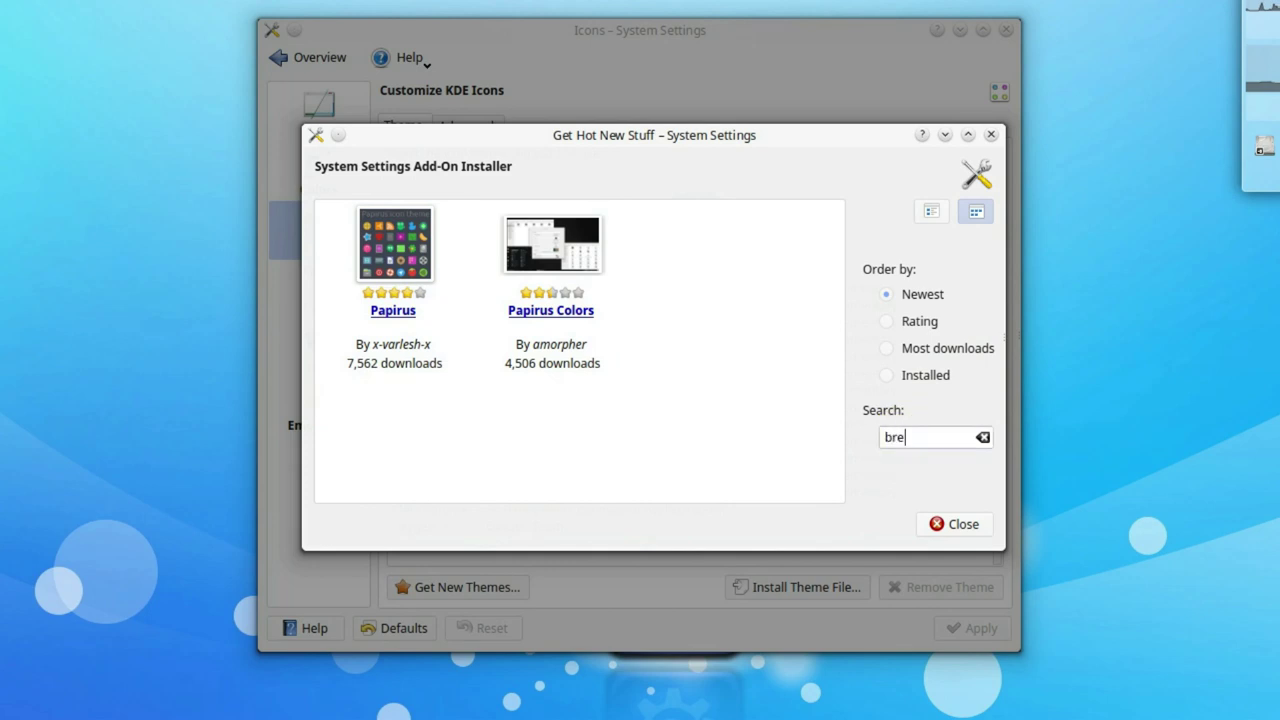
type("breeze")
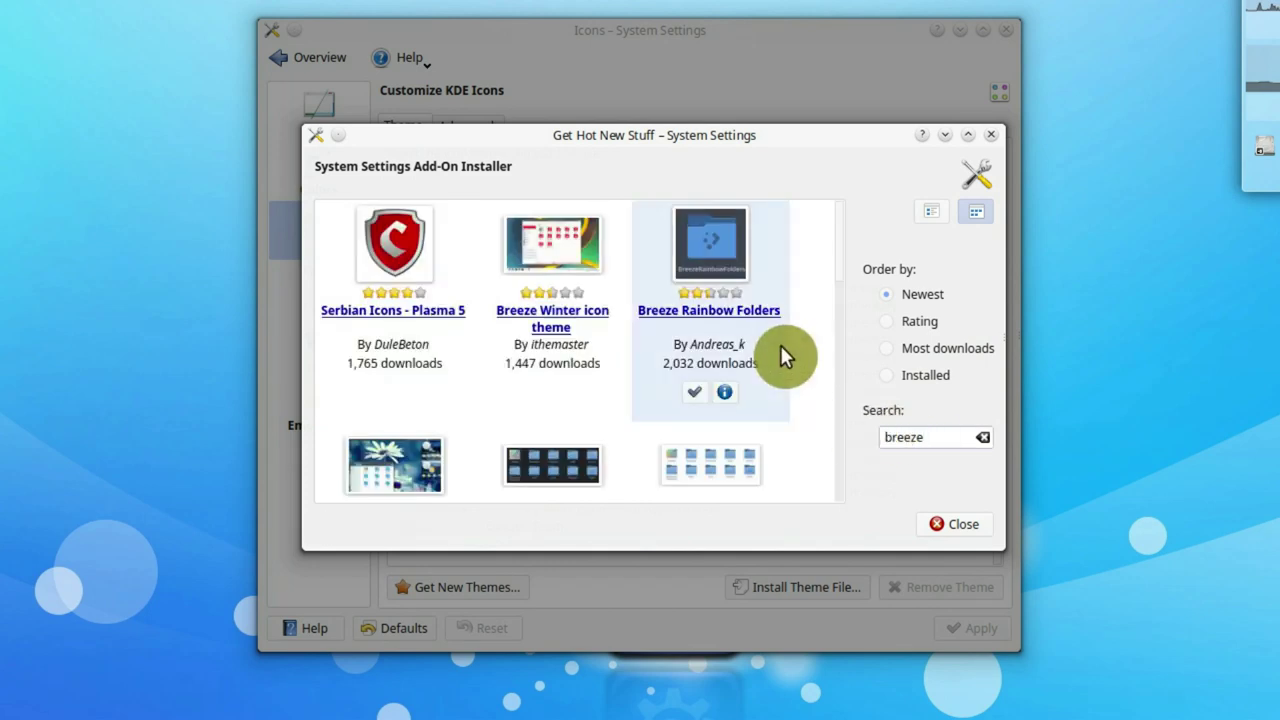
scroll(780, 345, "down", 2)
left_click(704, 380)
left_click(719, 412)
scroll(788, 405, "down", 5)
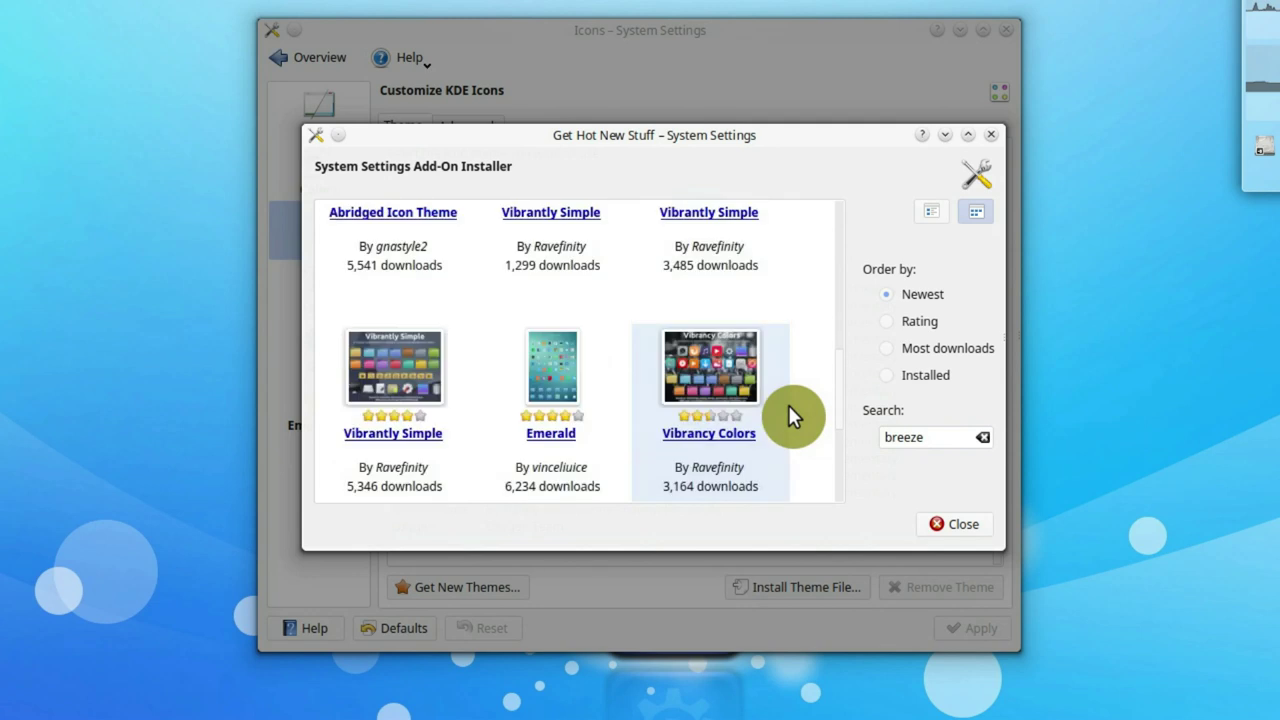
Review the installed icon themes in the add-on installer, and apply ePapirus as the KDE icon theme.
left_click(887, 378)
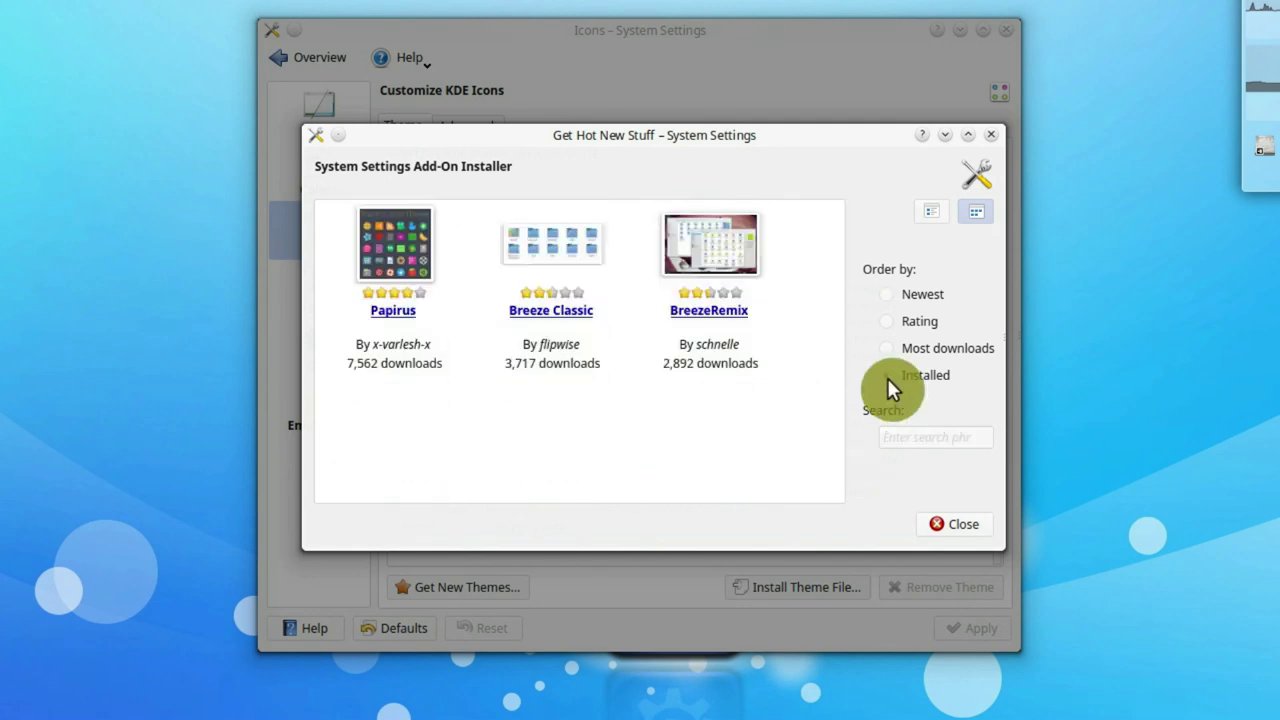
left_click(962, 524)
left_click(509, 321)
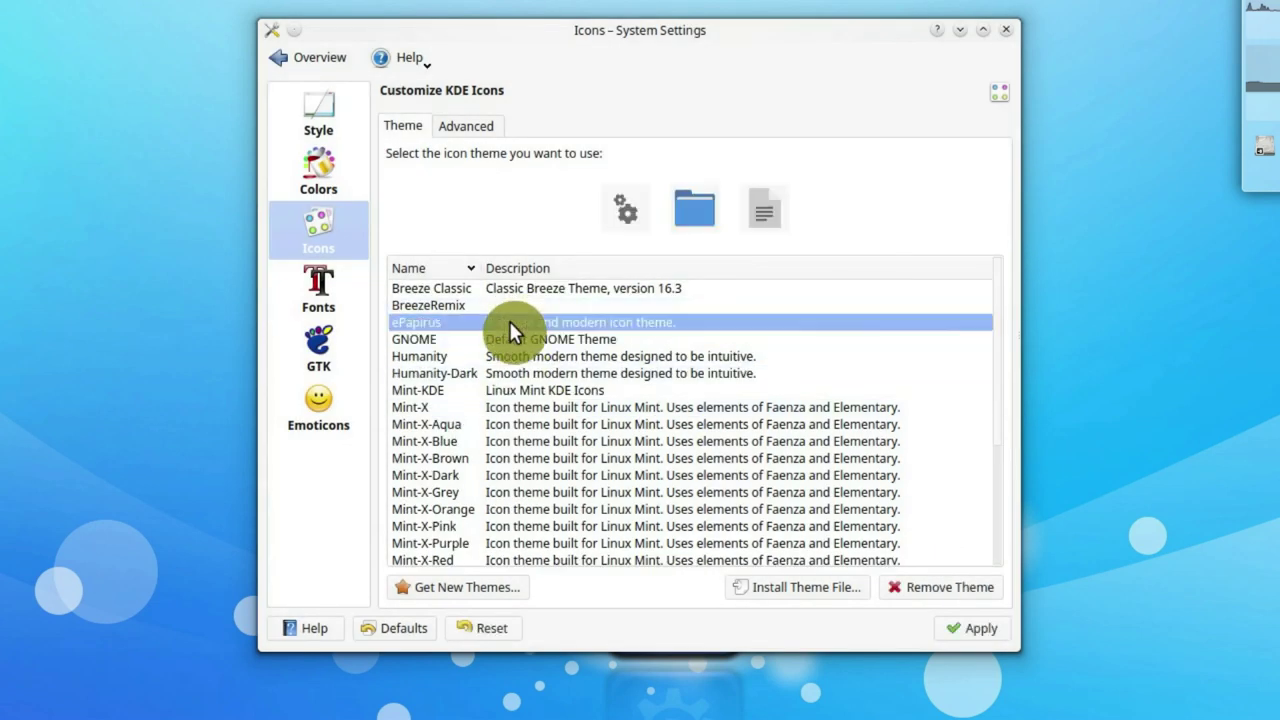
left_click(966, 628)
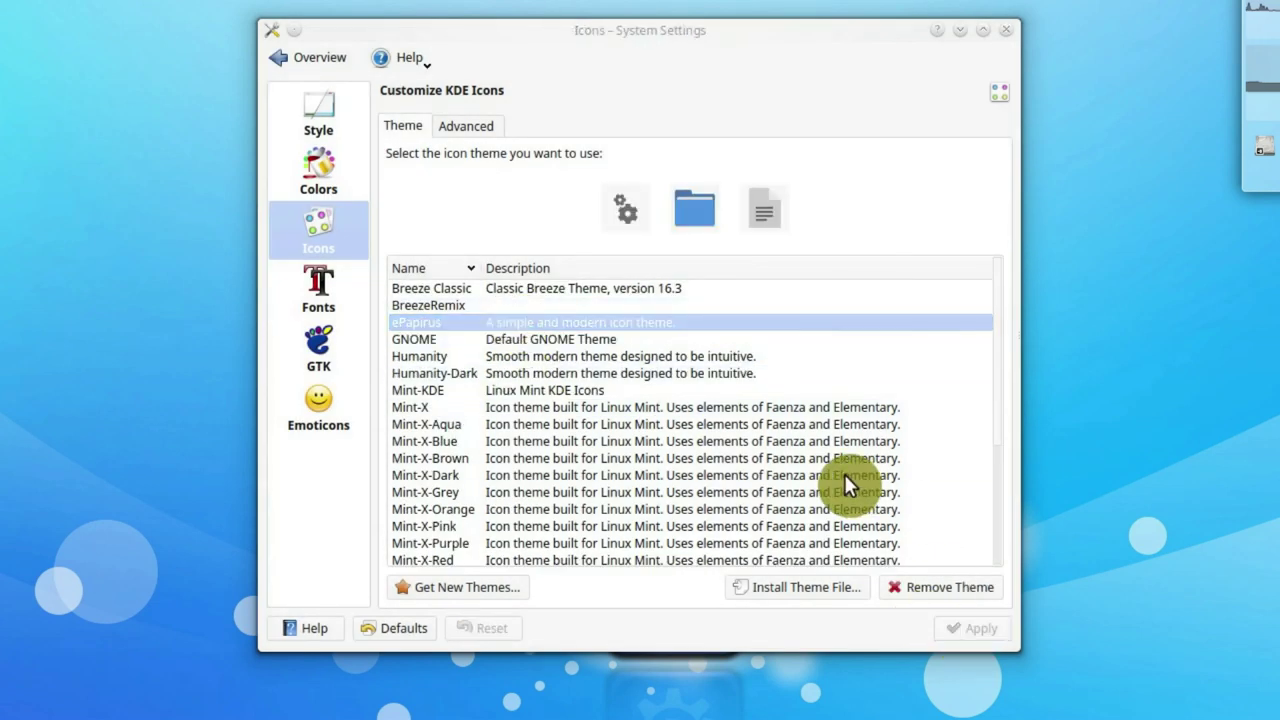
Set the use of anti-aliasing to Enabled in the font settings.
left_click(305, 290)
left_click(562, 432)
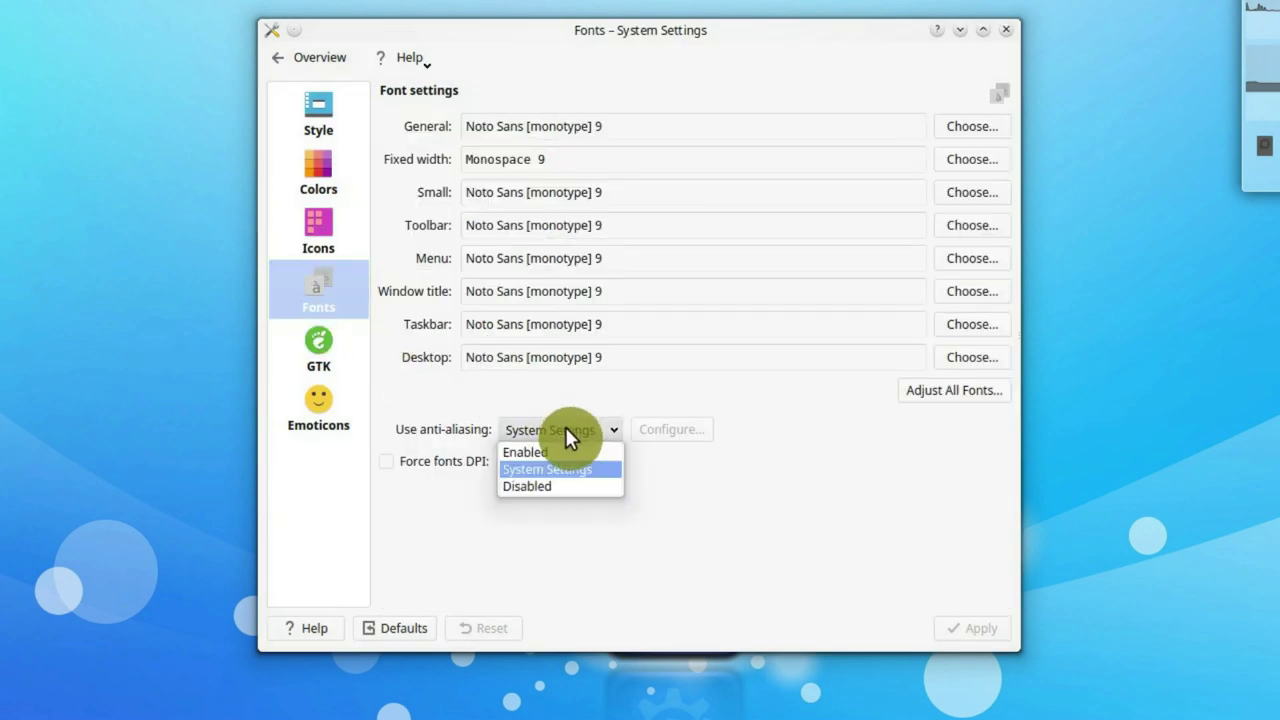
left_click(578, 452)
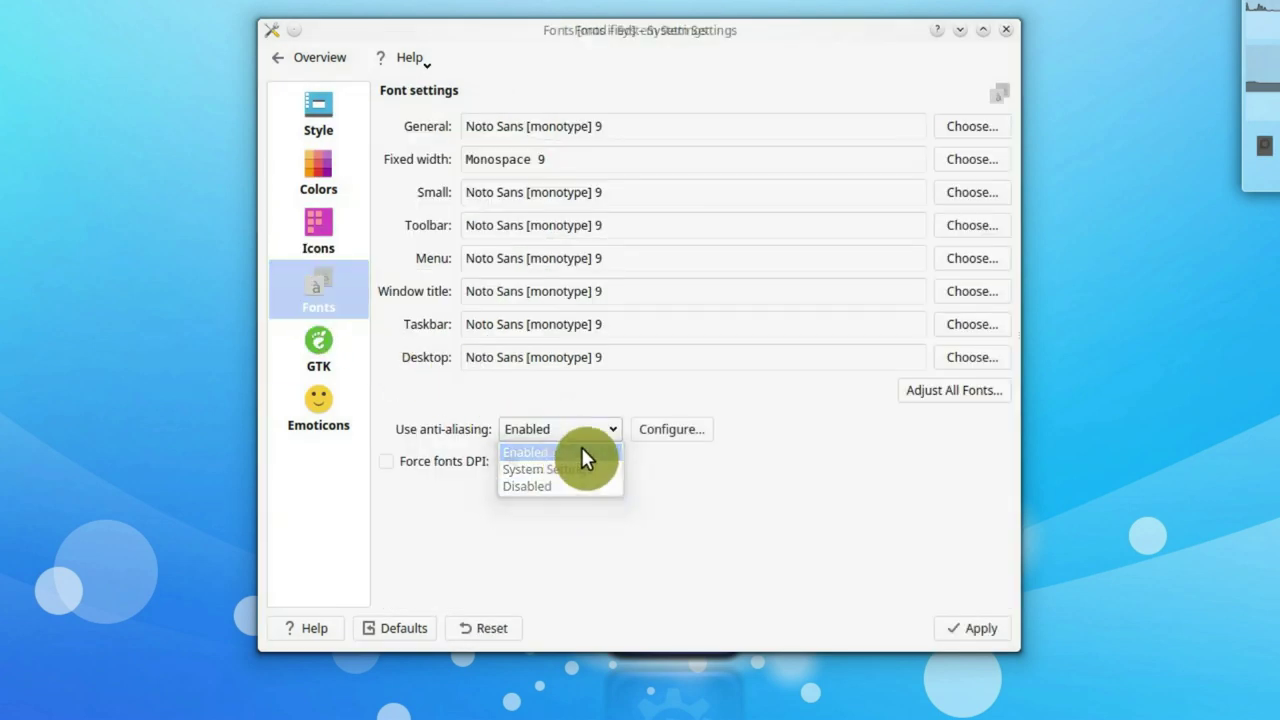
Confirm the anti-alias configuration with RGB sub-pixel rendering and Slight hinting, and apply the font settings.
left_click(670, 429)
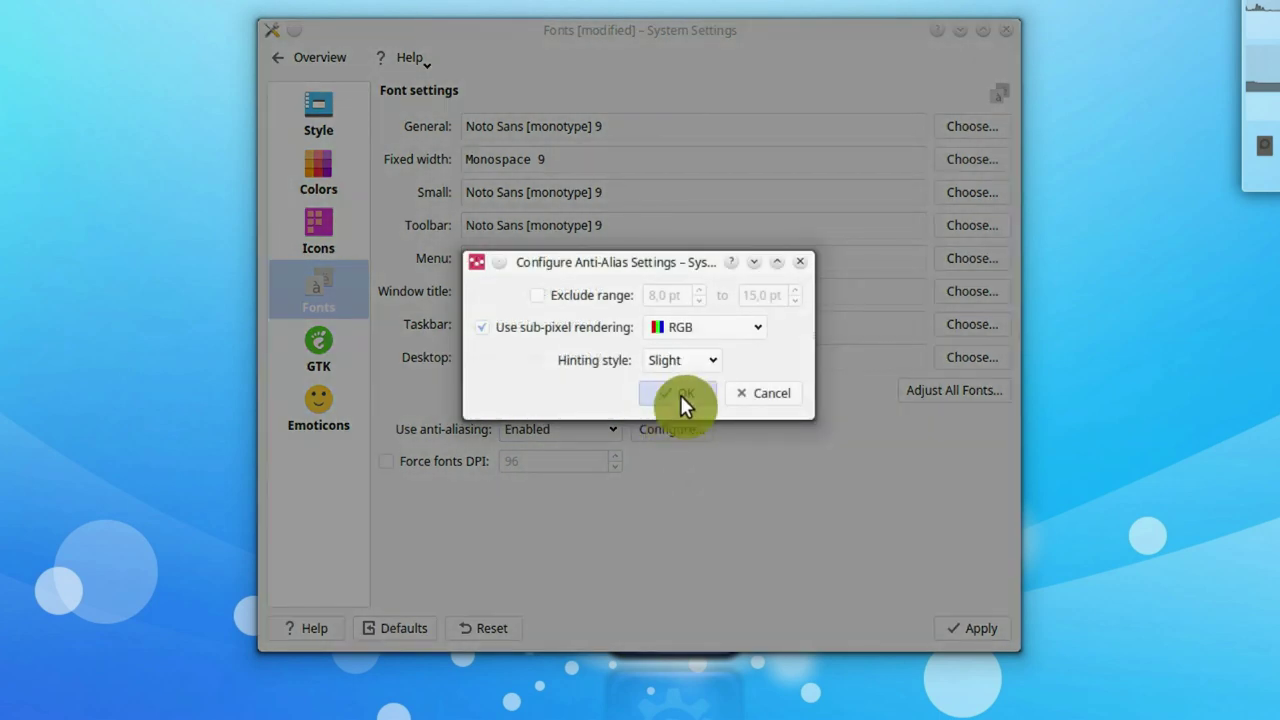
left_click(680, 395)
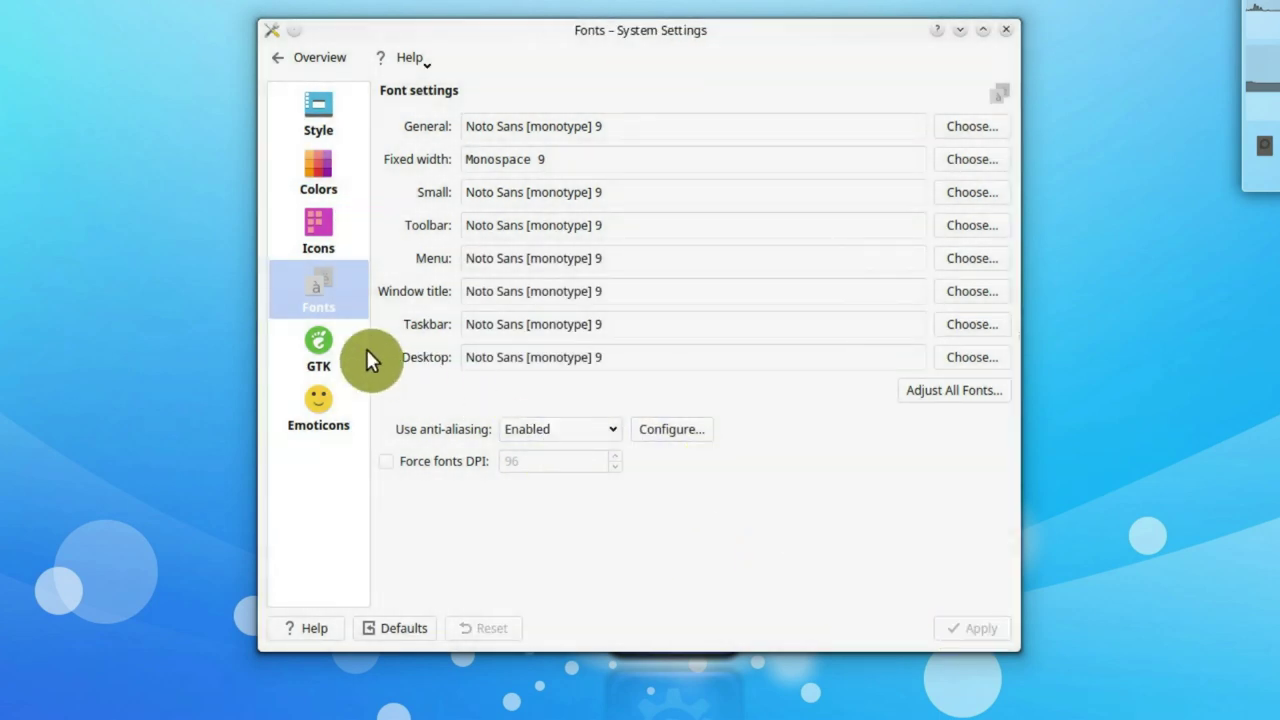
Set the GTK2 theme to QtCurve in the GTK application style settings and apply it.
left_click(324, 346)
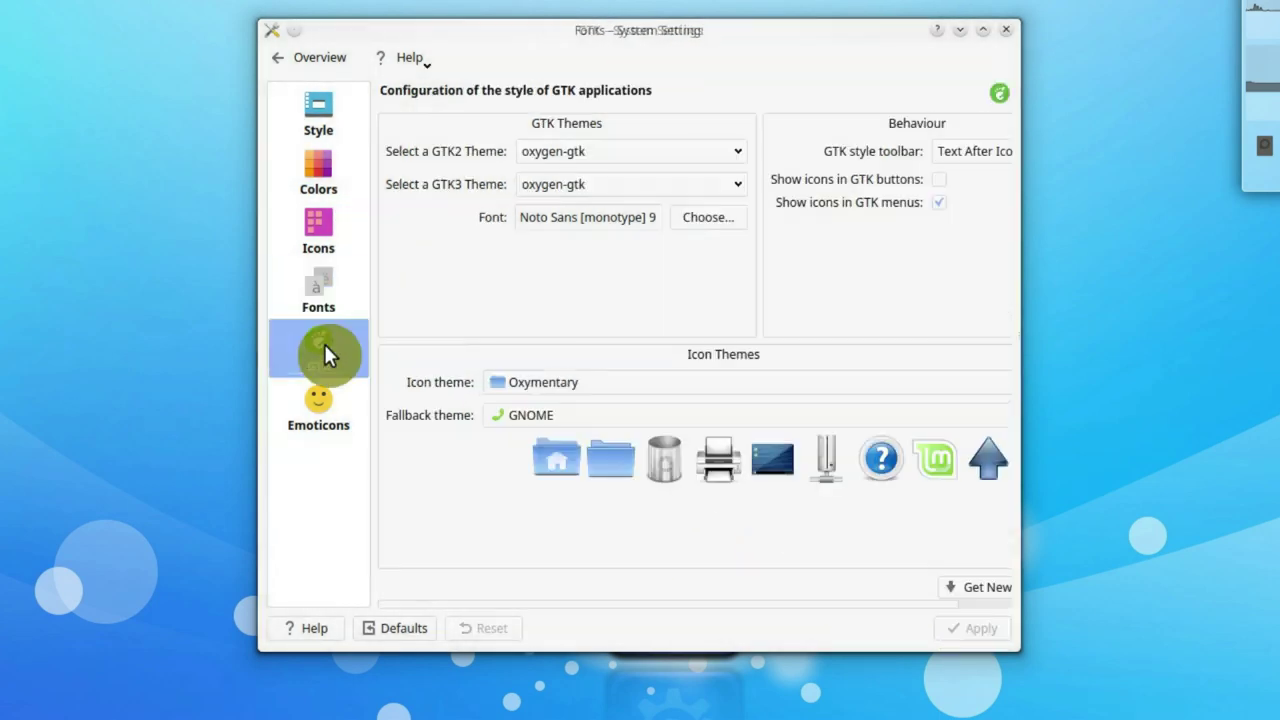
left_click(579, 151)
scroll(578, 180, "down", 4)
scroll(600, 230, "up", 2)
left_click(616, 260)
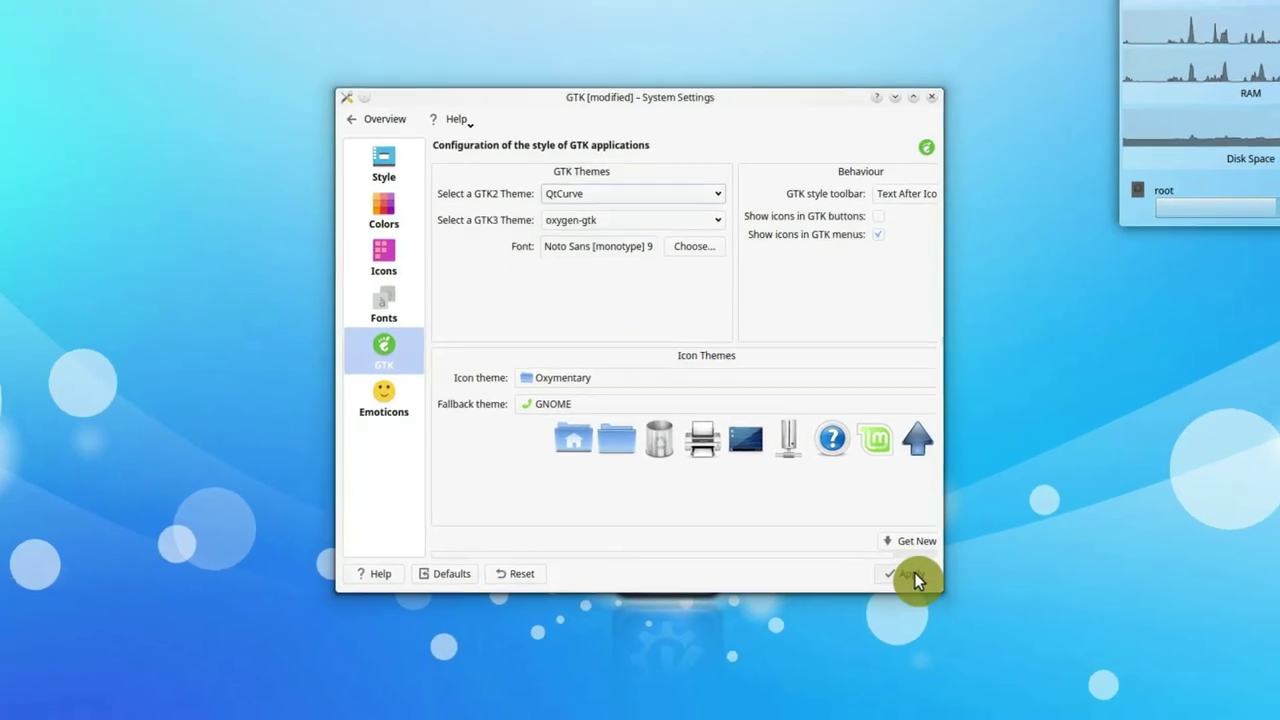
left_click(912, 575)
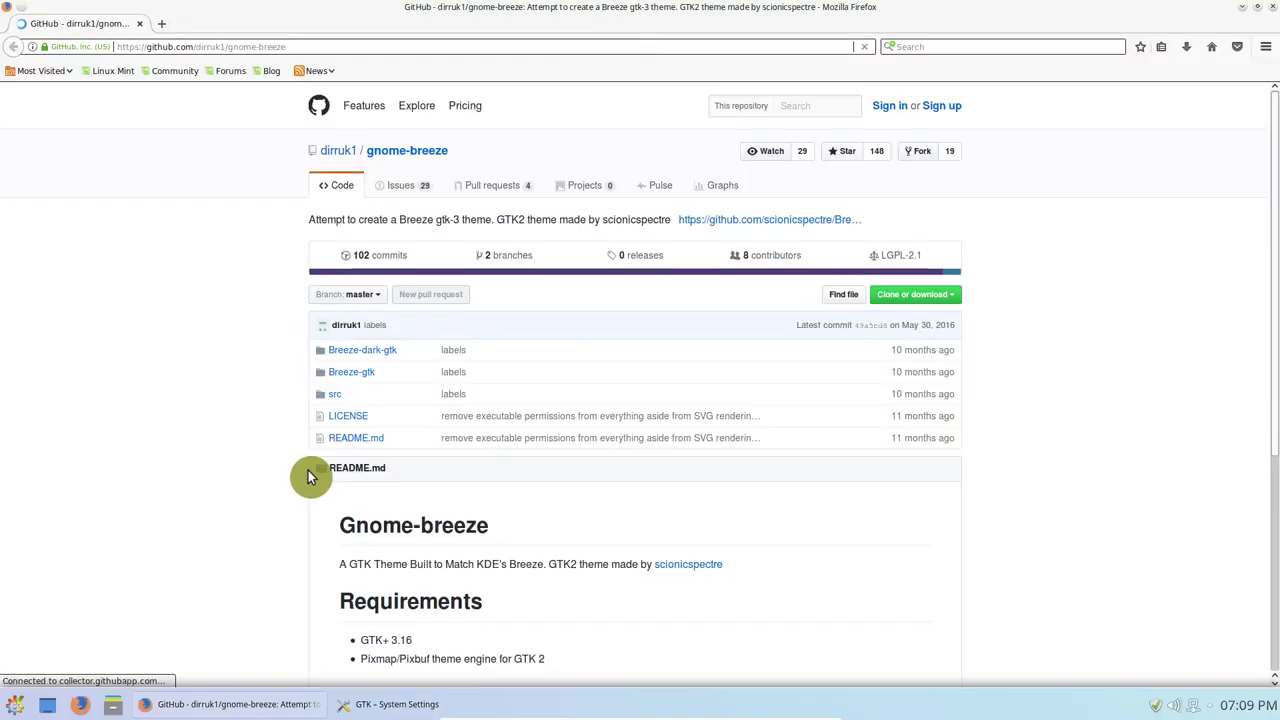
Download the gnome-breeze repository from GitHub as a ZIP archive.
left_click(908, 295)
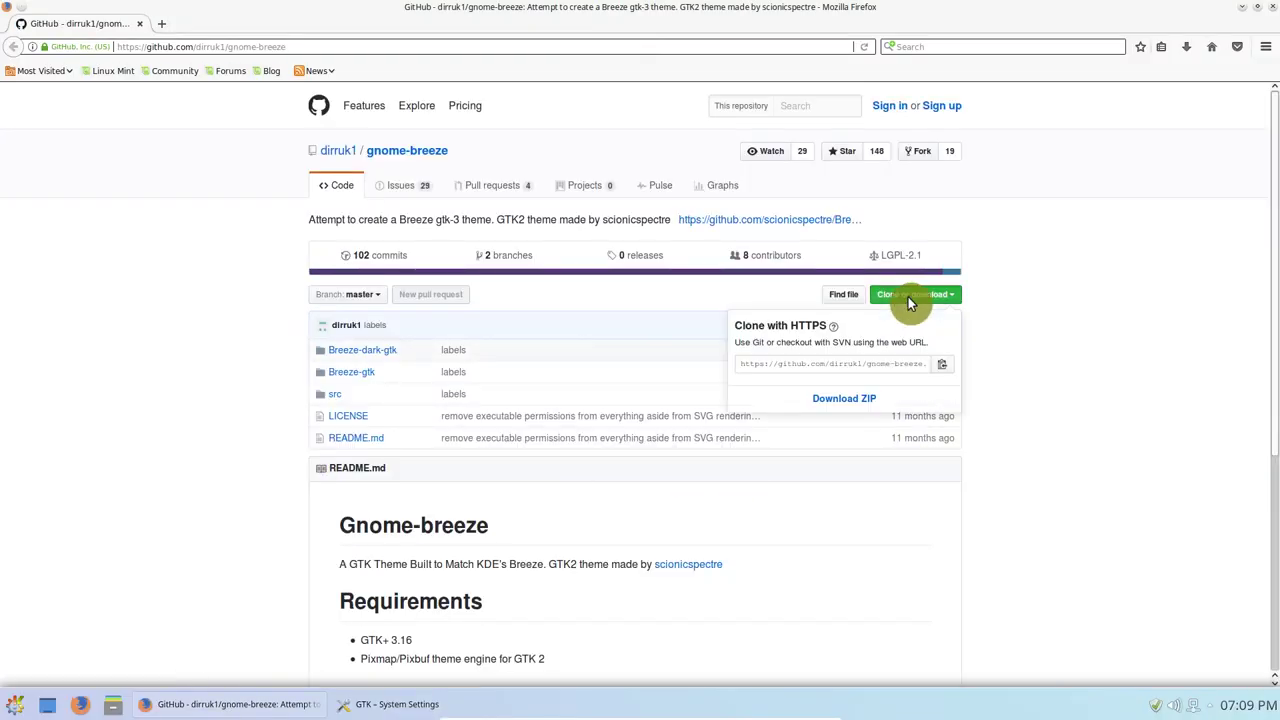
left_click(888, 400)
left_click(720, 422)
Switch to Dolphin and extract gnome-breeze-master.zip in the Downloads folder.
left_click(113, 704)
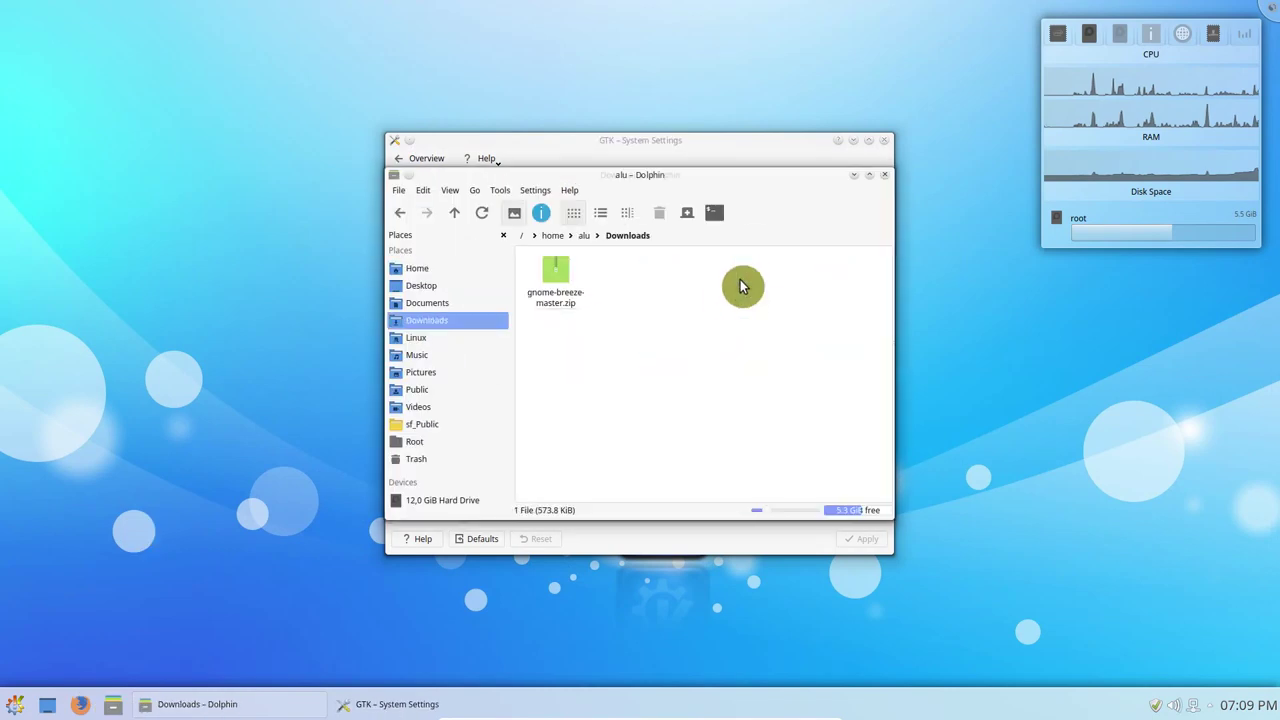
right_click(556, 275)
mouse_move(628, 523)
left_click(746, 534)
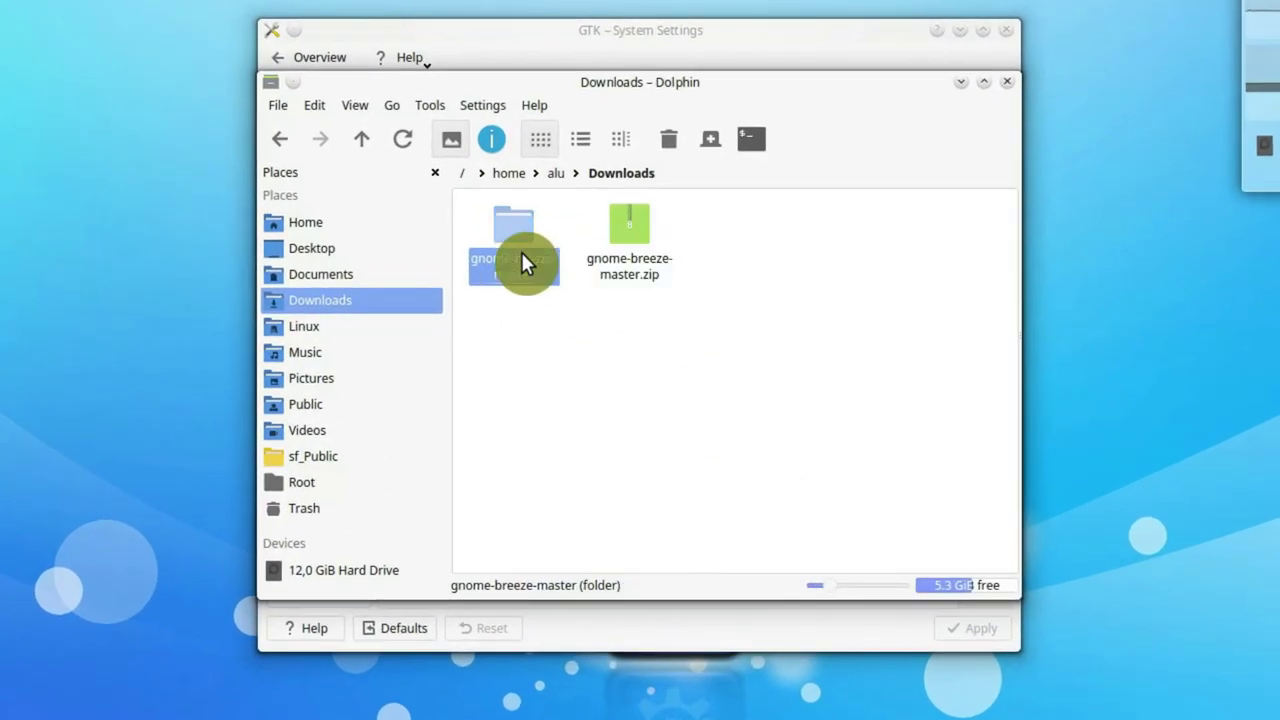
Copy the Breeze GTK themes from the extracted gnome-breeze-master folder into the home folder's .themes directory, and close the file manager.
double_click(521, 252)
left_click(333, 225)
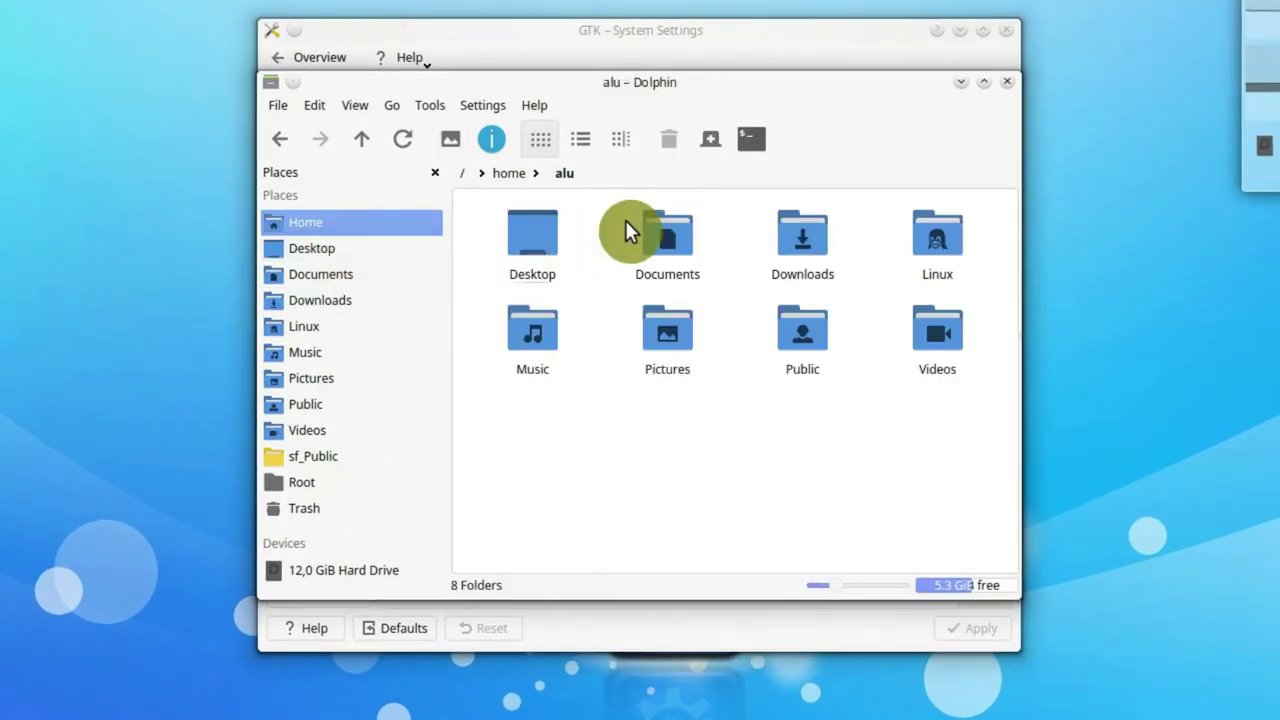
left_click(671, 170)
type(".themes/")
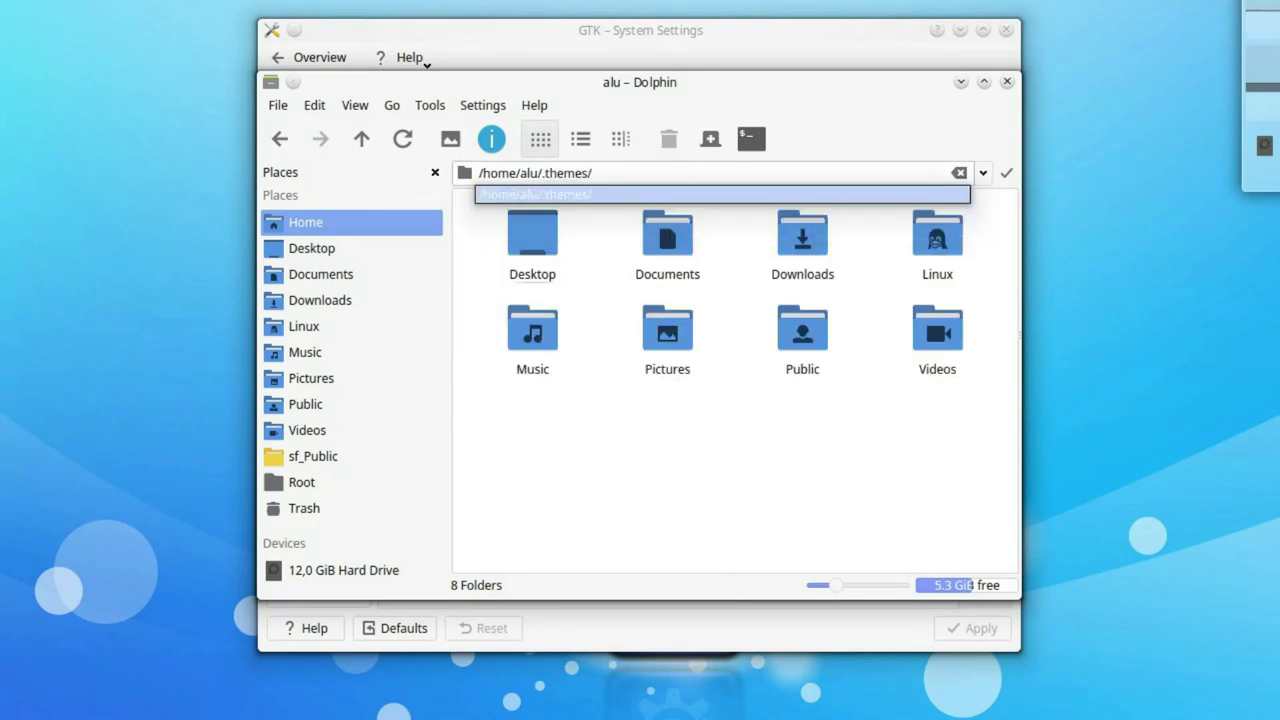
key("Return")
key("ctrl+v")
left_click(697, 385)
key("ctrl+q")
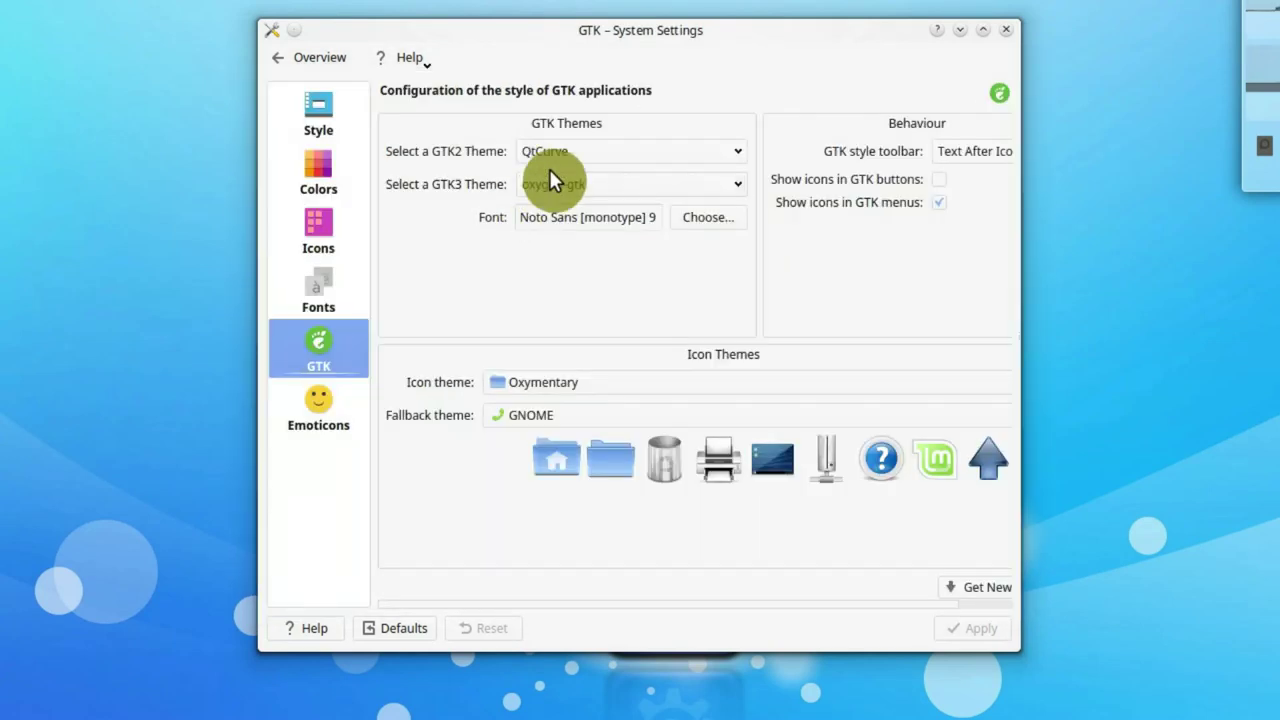
Set the GTK3 theme to Breeze-gtk and apply it.
left_click(557, 185)
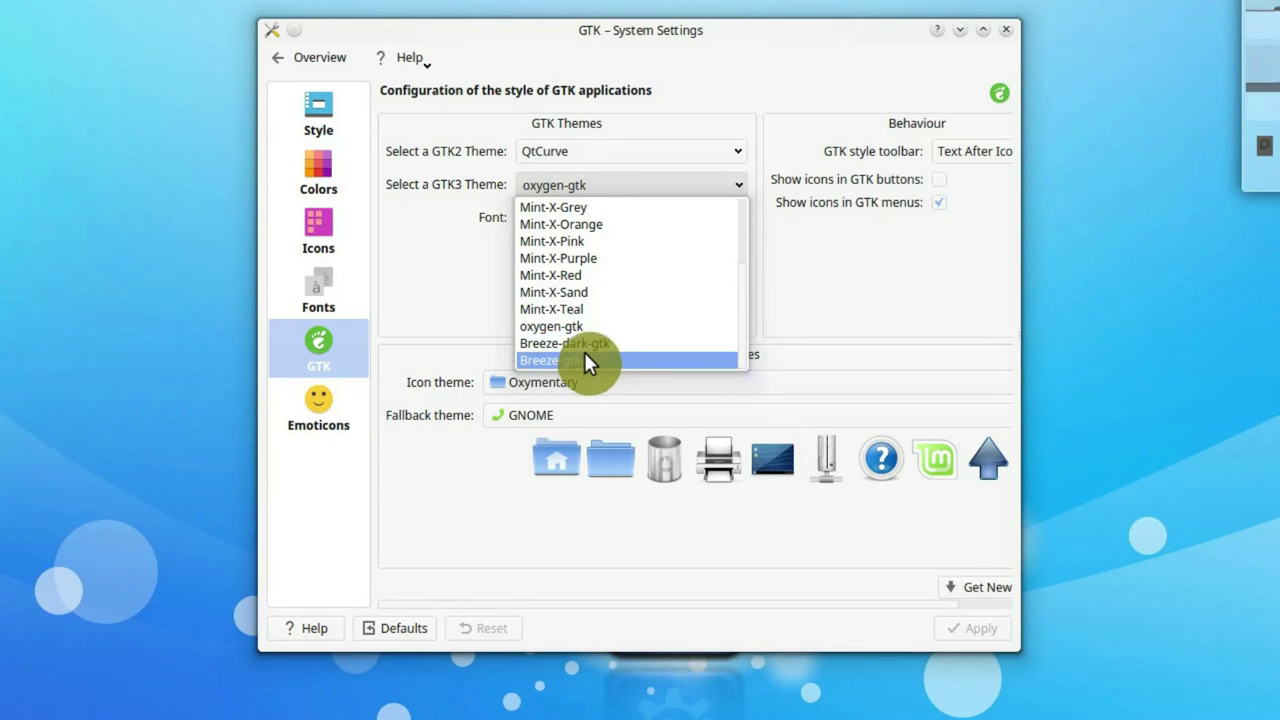
left_click(600, 360)
left_click(990, 632)
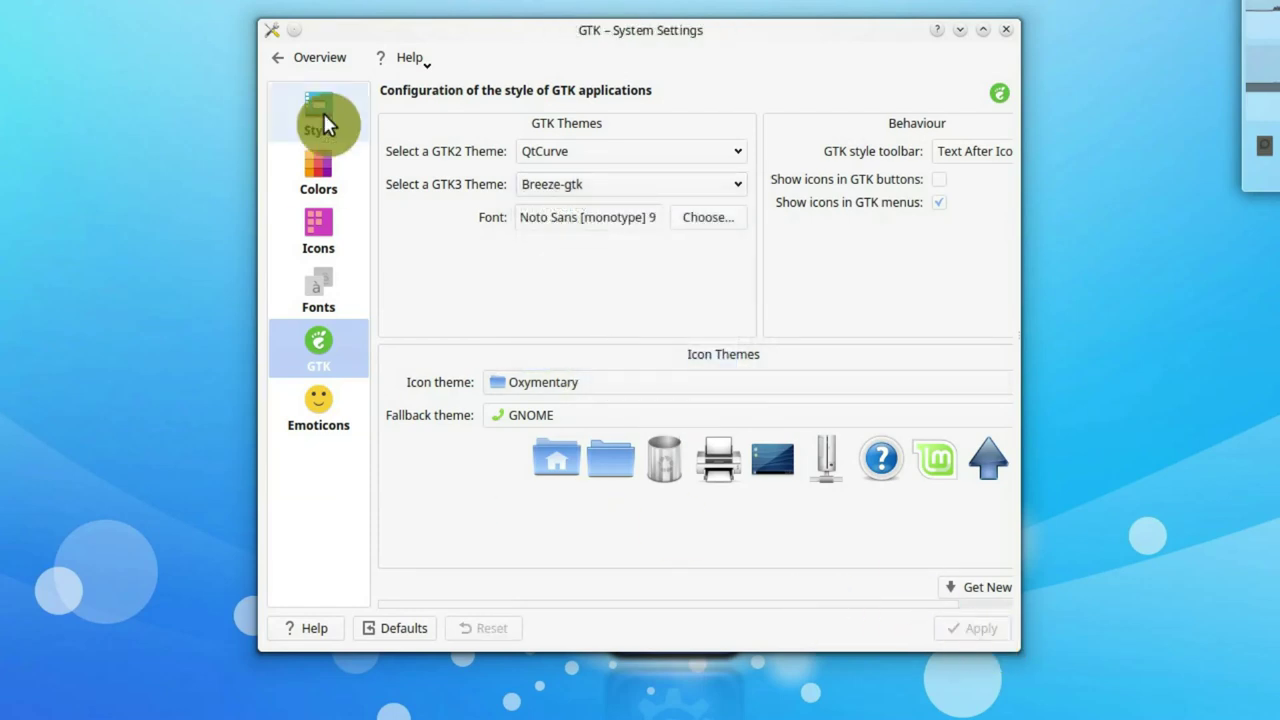
Go to the workspace appearance settings and apply QtCurve as the window decoration.
left_click(306, 57)
left_click(408, 295)
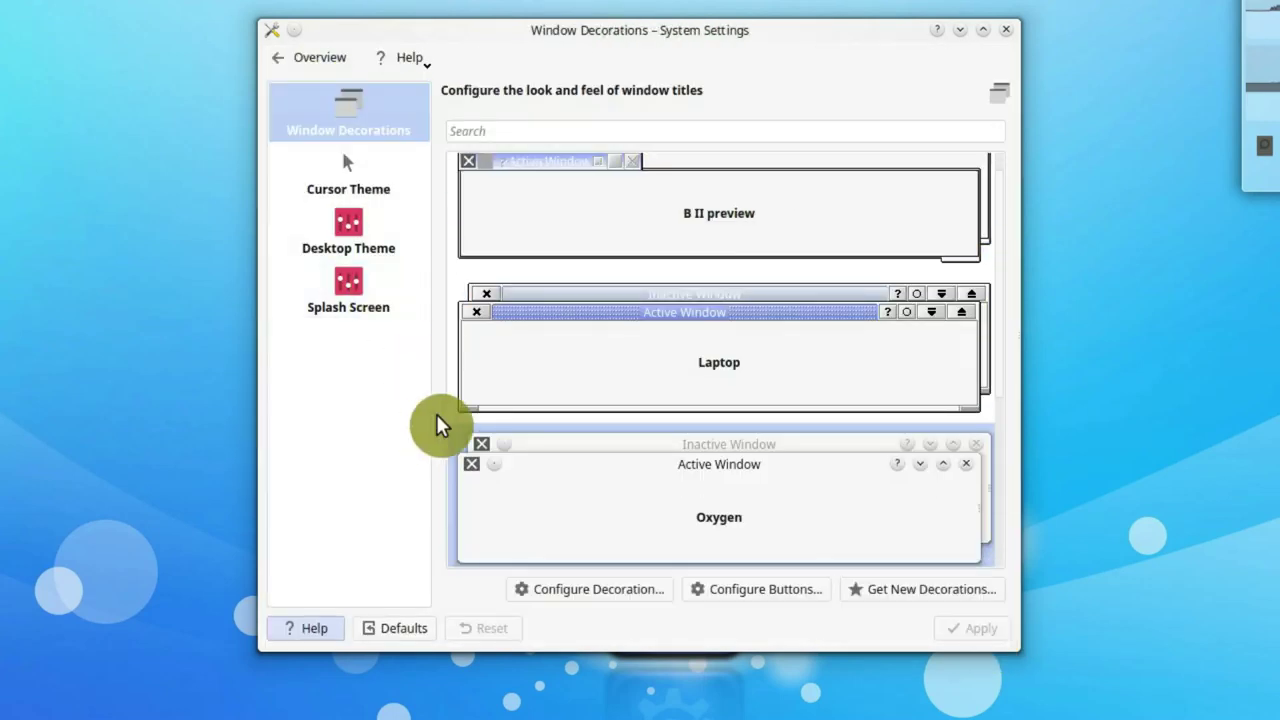
scroll(615, 450, "down", 5)
left_click(617, 452)
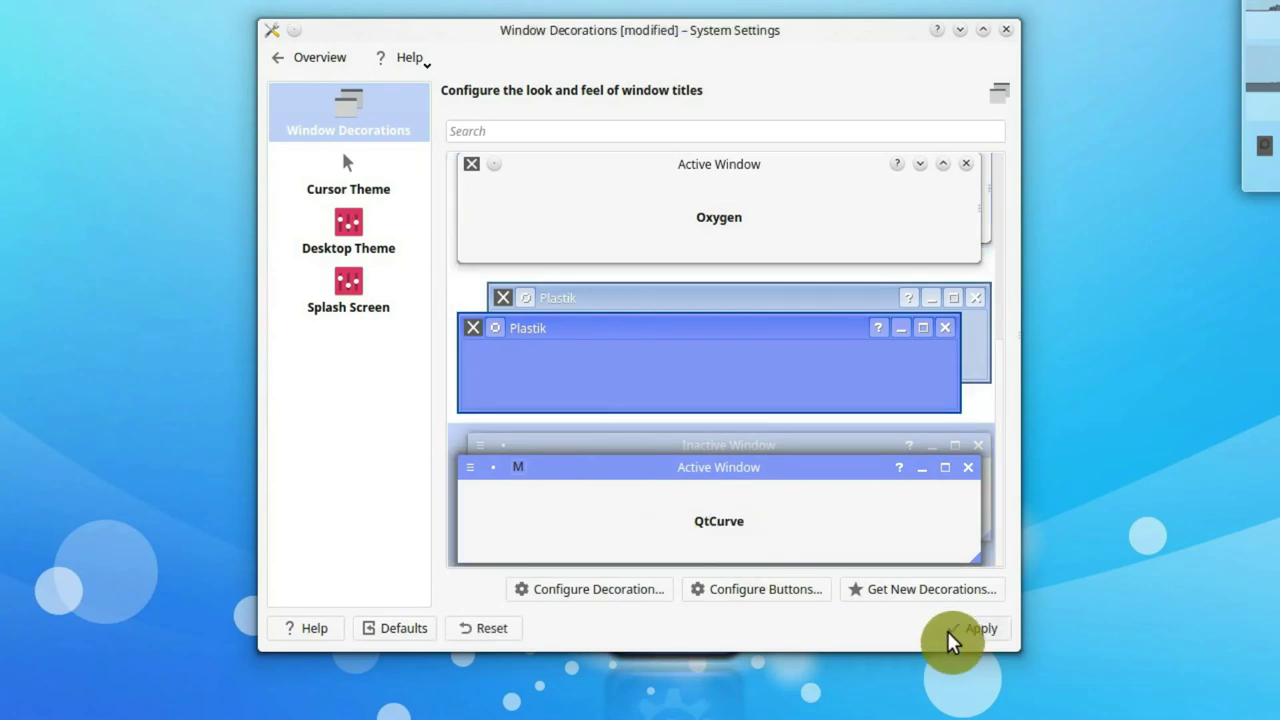
left_click(968, 628)
Search the online cursor themes for breeze and get Breeze White from the Breeze Serie for Righties entry.
left_click(348, 188)
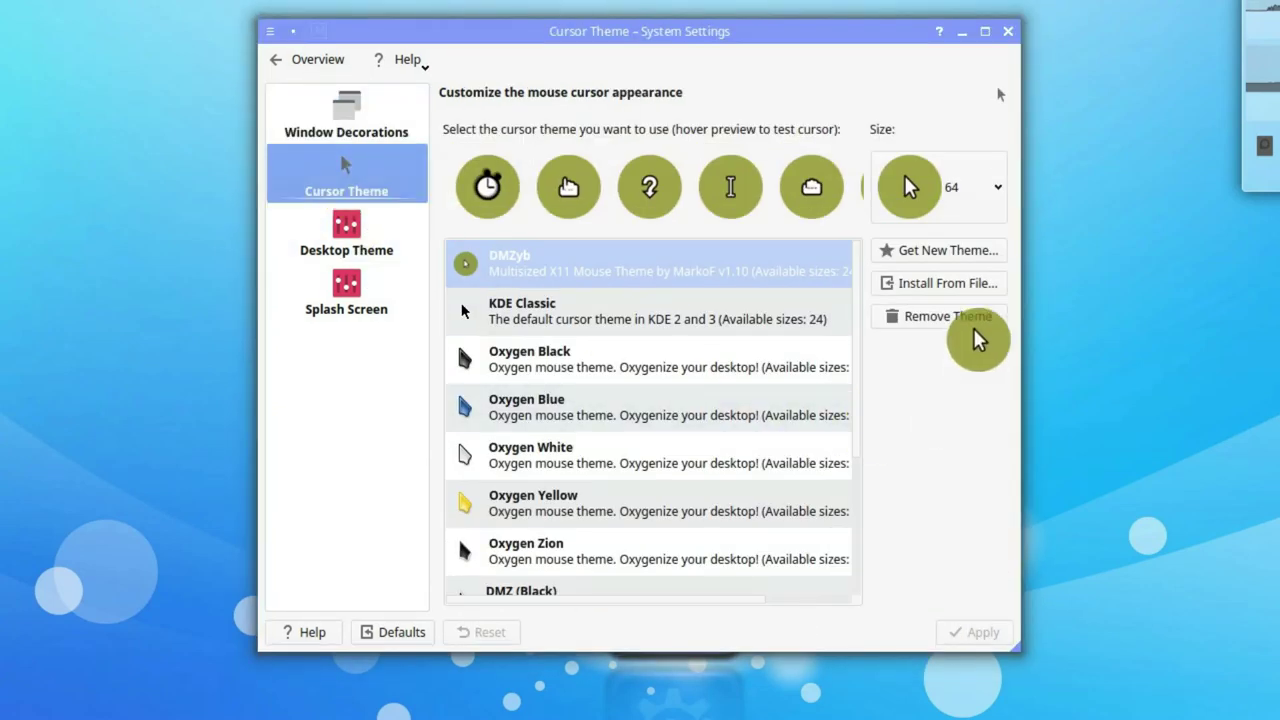
left_click(955, 252)
type("breeze")
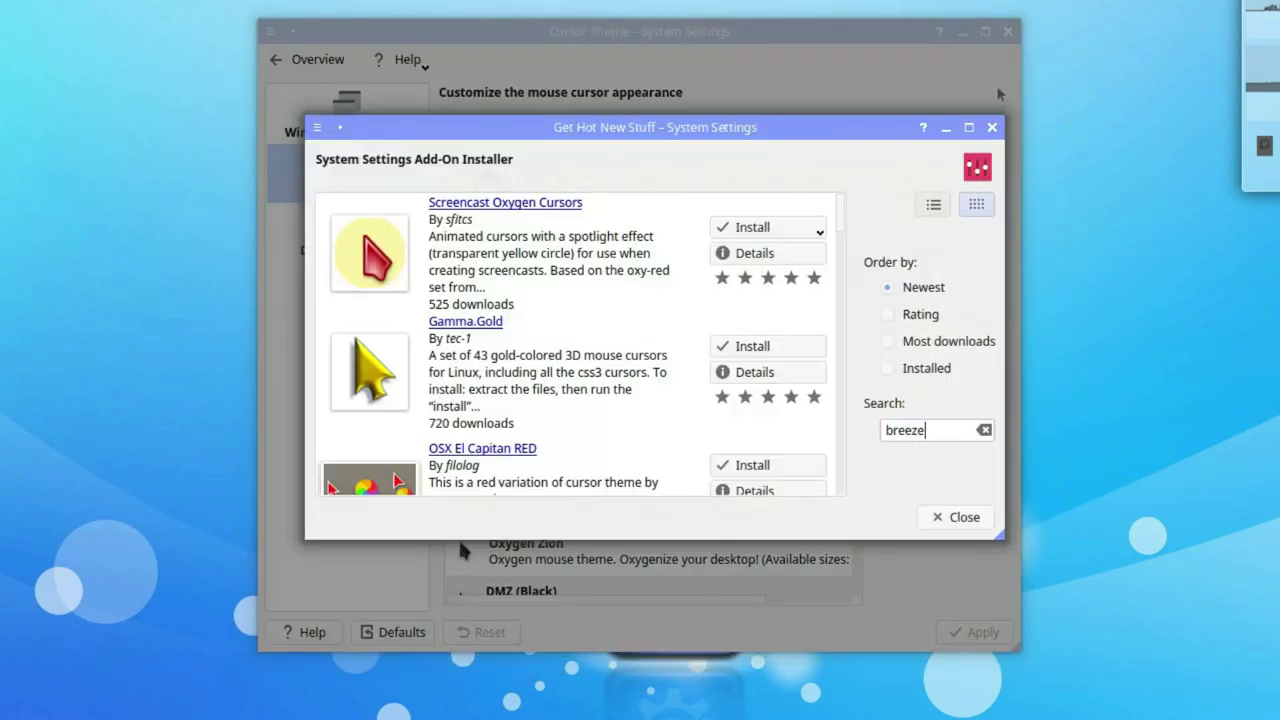
left_click(766, 400)
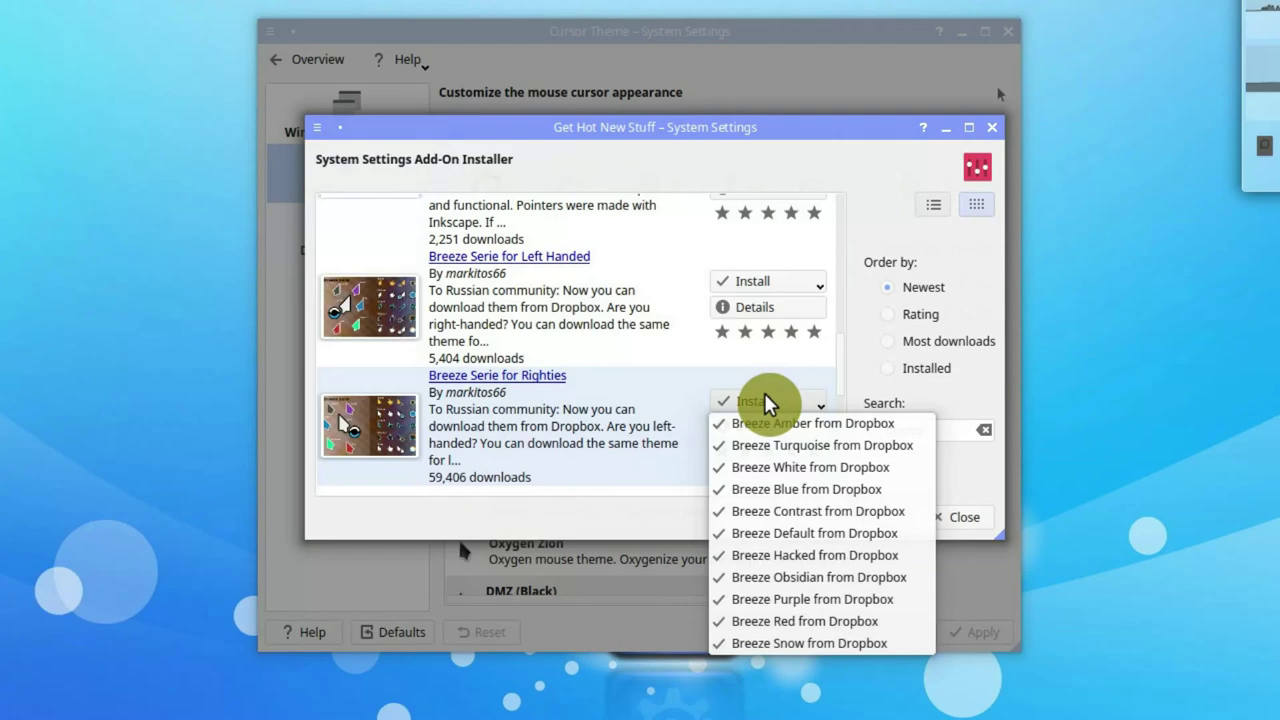
left_click(855, 468)
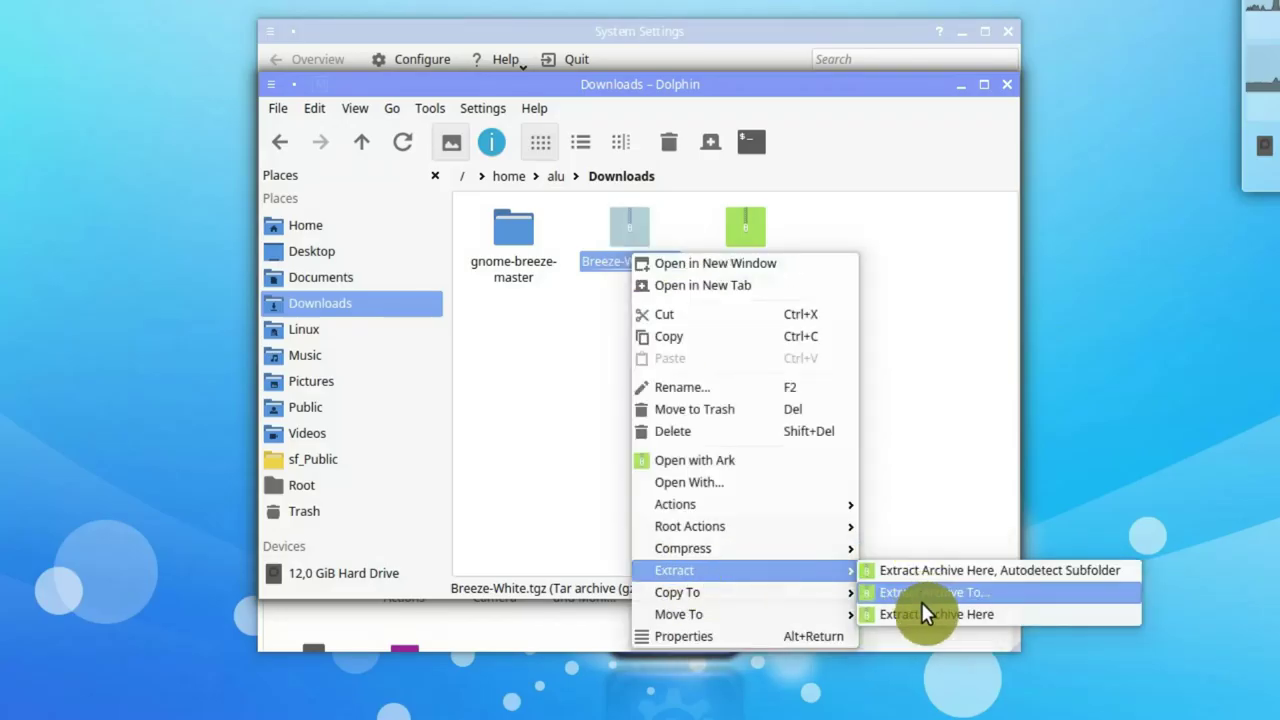
Extract Breeze-White.tgz in Downloads, place the Breeze-White folder in the home folder's .icons directory, and close the file manager.
left_click(923, 614)
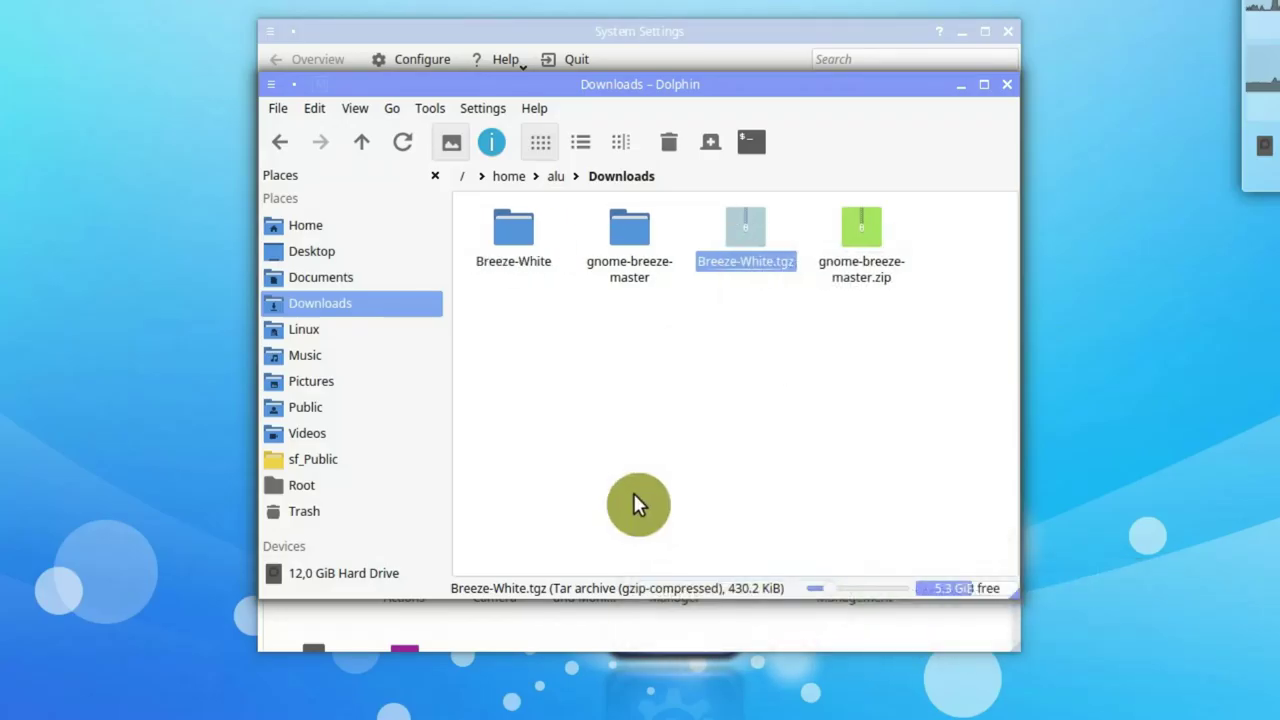
left_click(318, 227)
left_click(675, 170)
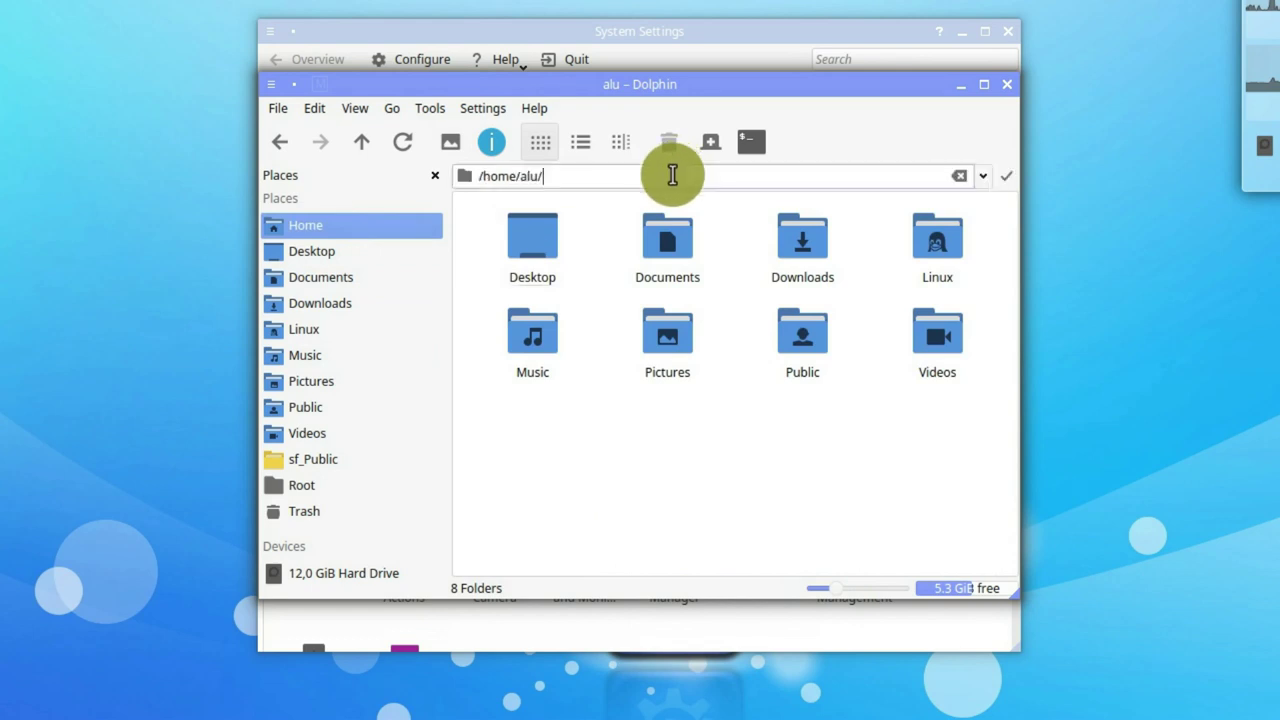
type(".i")
key("Down")
key("Return")
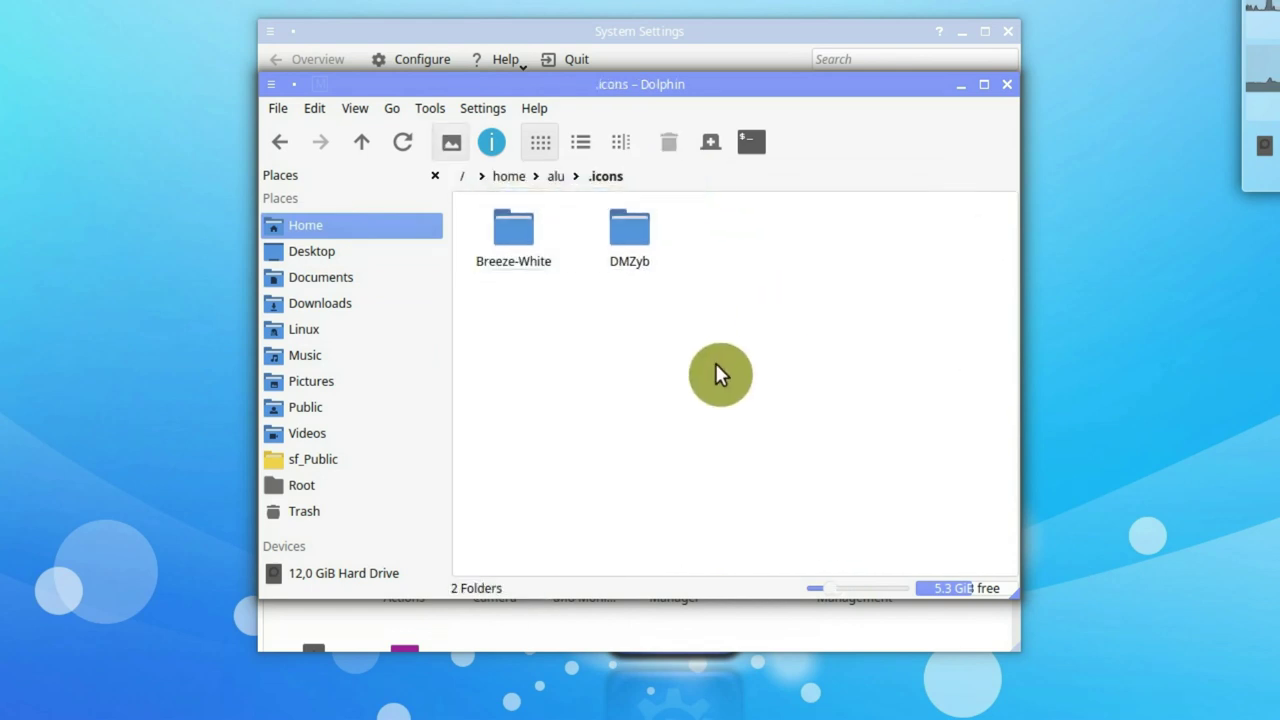
left_click(1007, 84)
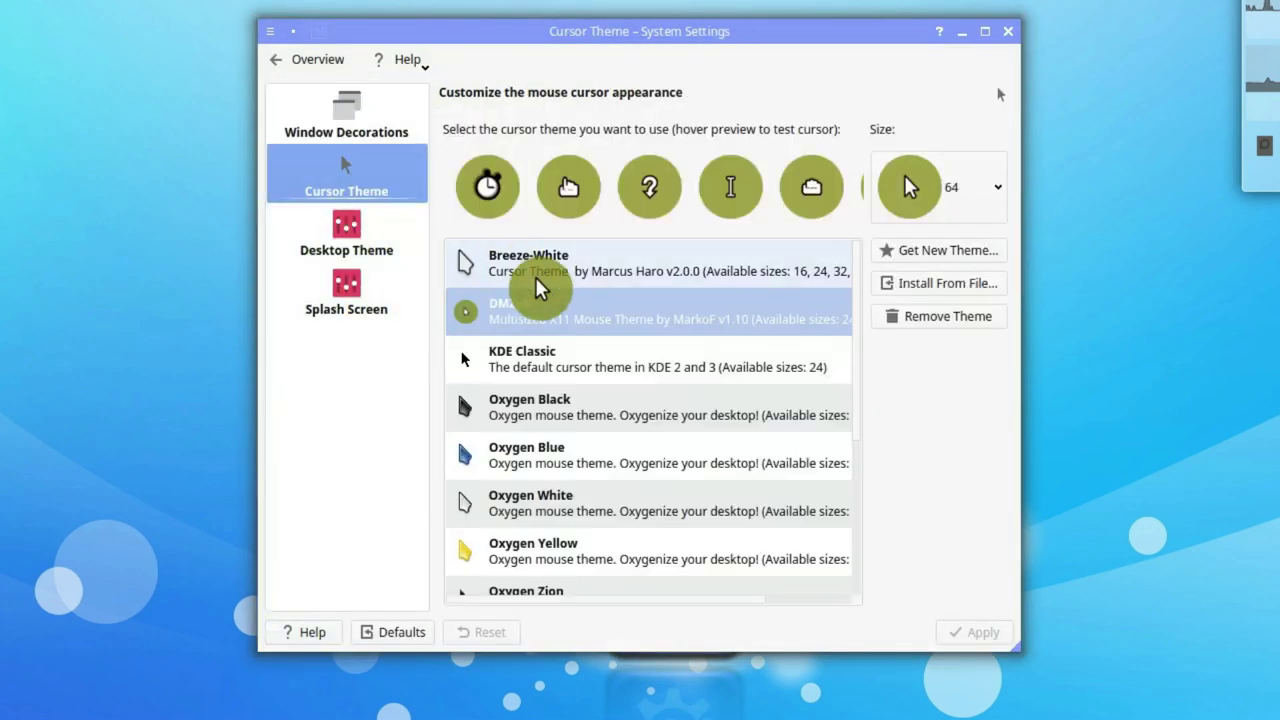
Apply the Breeze-White cursor theme and choose the resolution dependent cursor size.
left_click(540, 288)
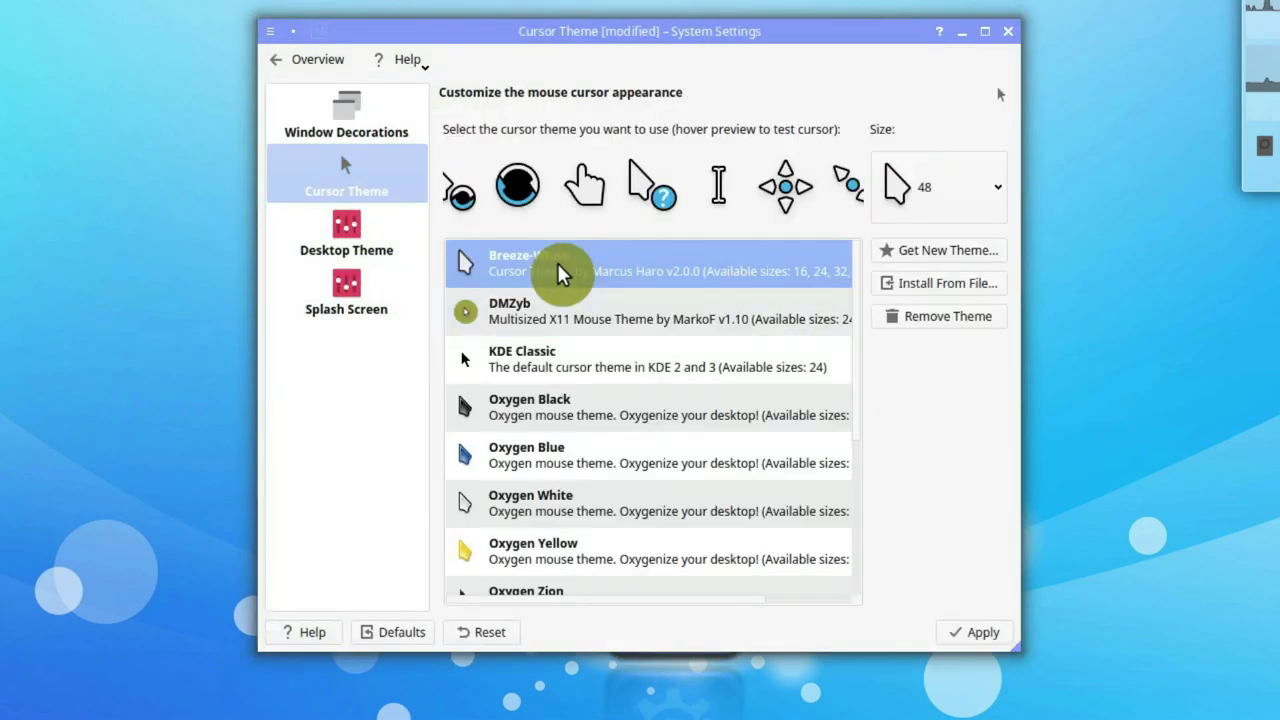
left_click(980, 634)
left_click(938, 187)
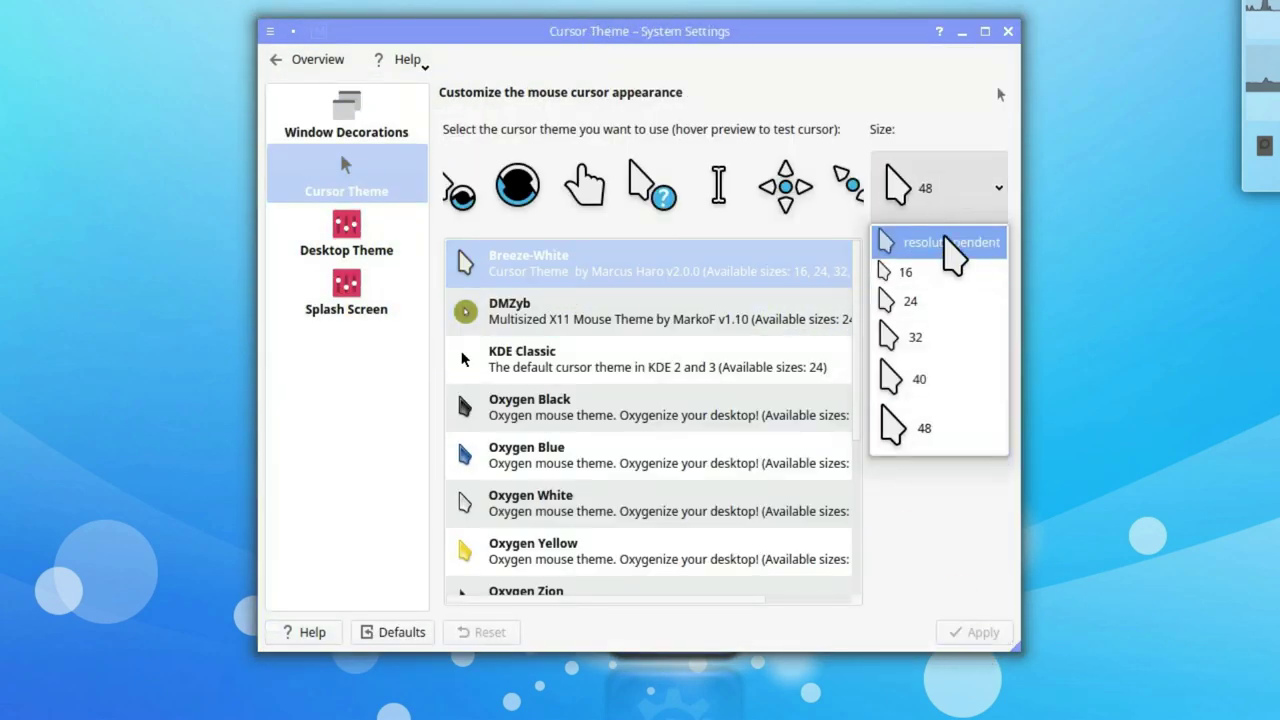
left_click(943, 240)
Select the DMZyb cursor theme with size 64 and apply it.
left_click(586, 316)
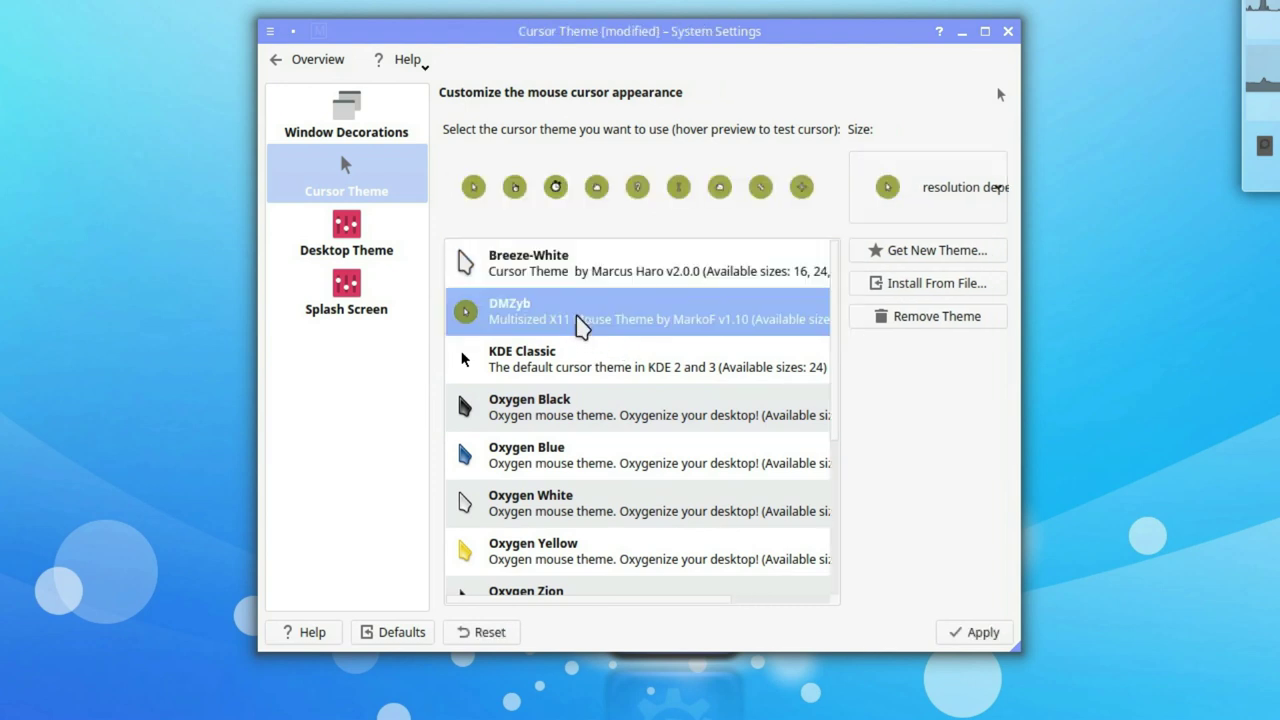
left_click(938, 187)
left_click(886, 480)
left_click(968, 632)
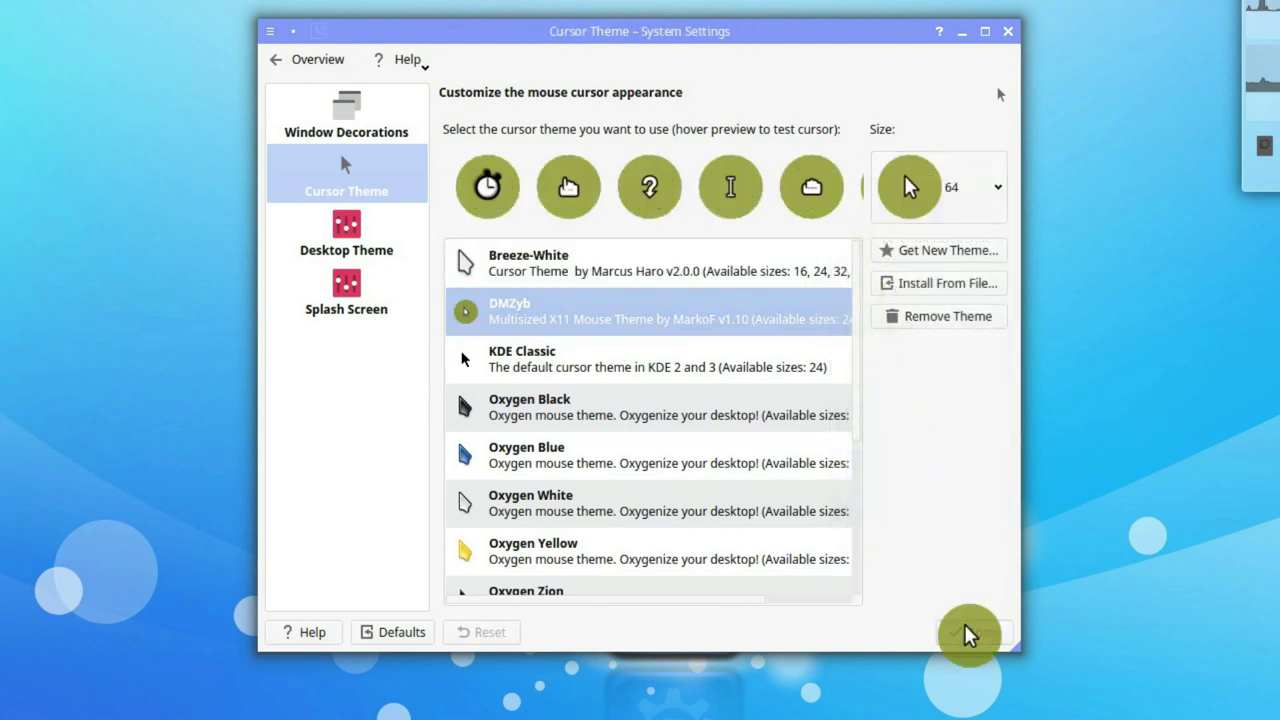
Get the Breeze Classic (5.4 look) desktop theme from the online themes and apply it.
left_click(363, 240)
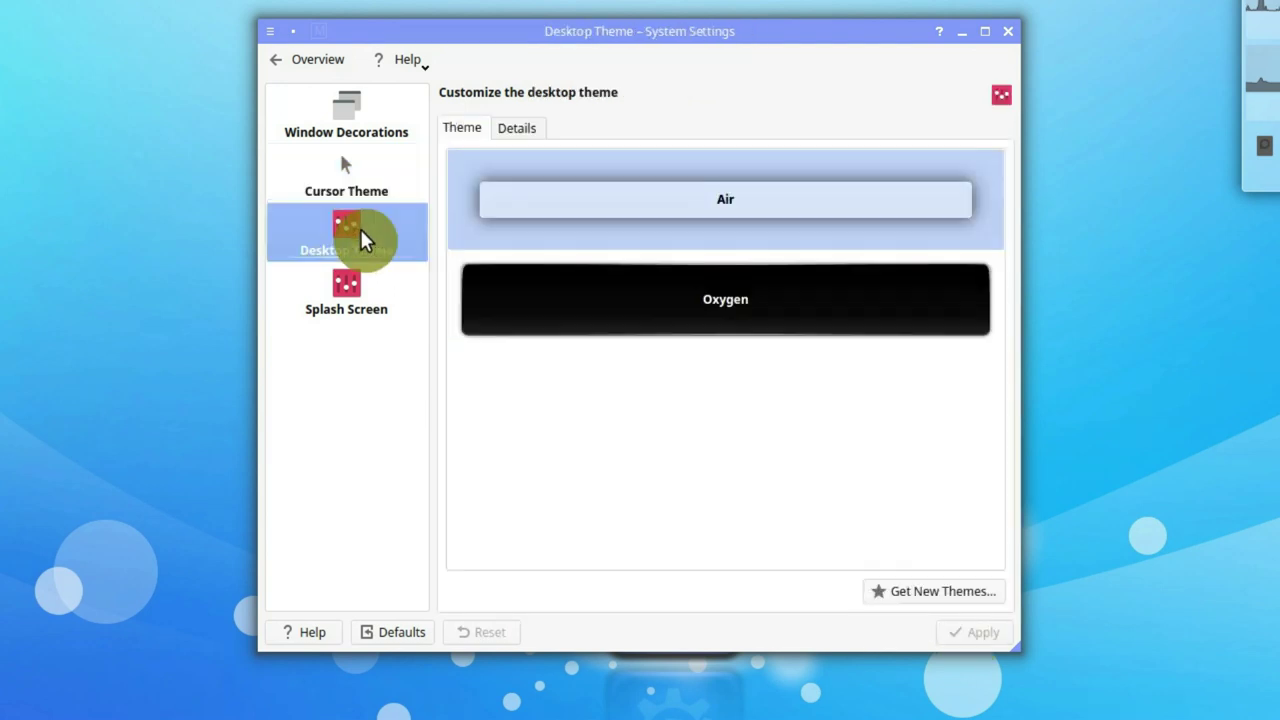
left_click(940, 592)
scroll(626, 332, "down", 10)
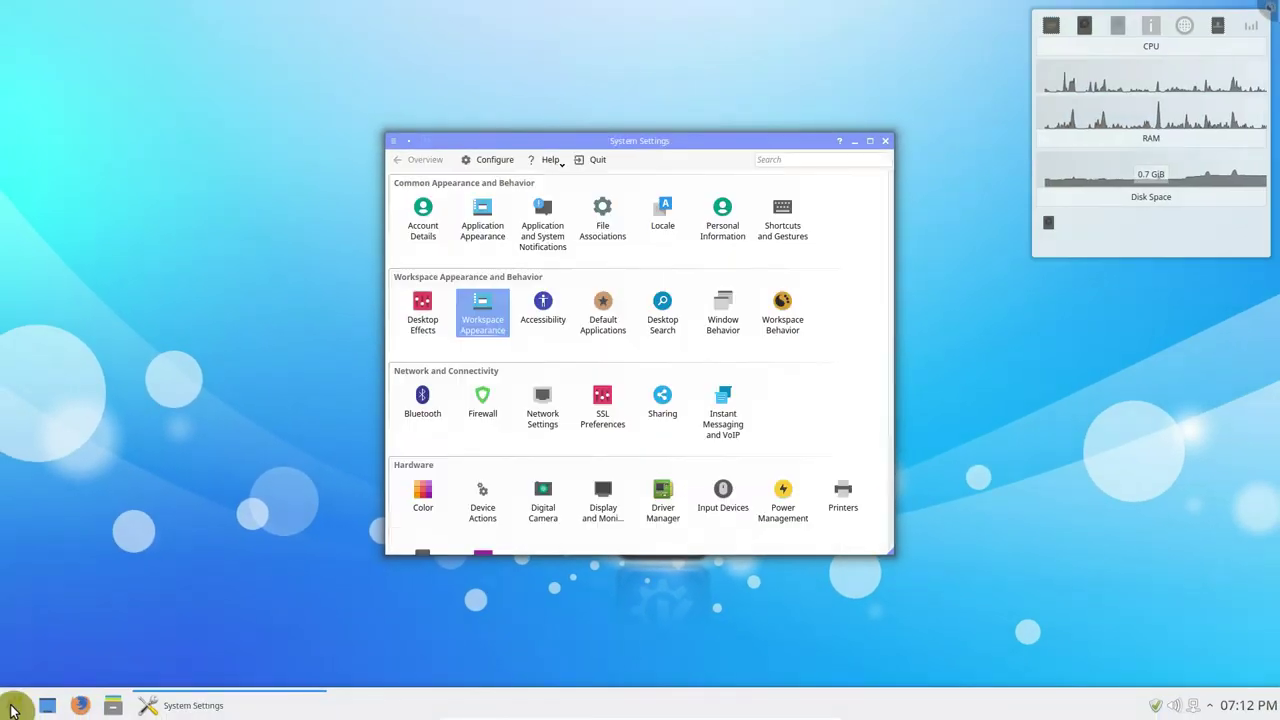
Open the application launcher to examine how the new desktop theme looks there.
left_click(14, 705)
mouse_move(150, 660)
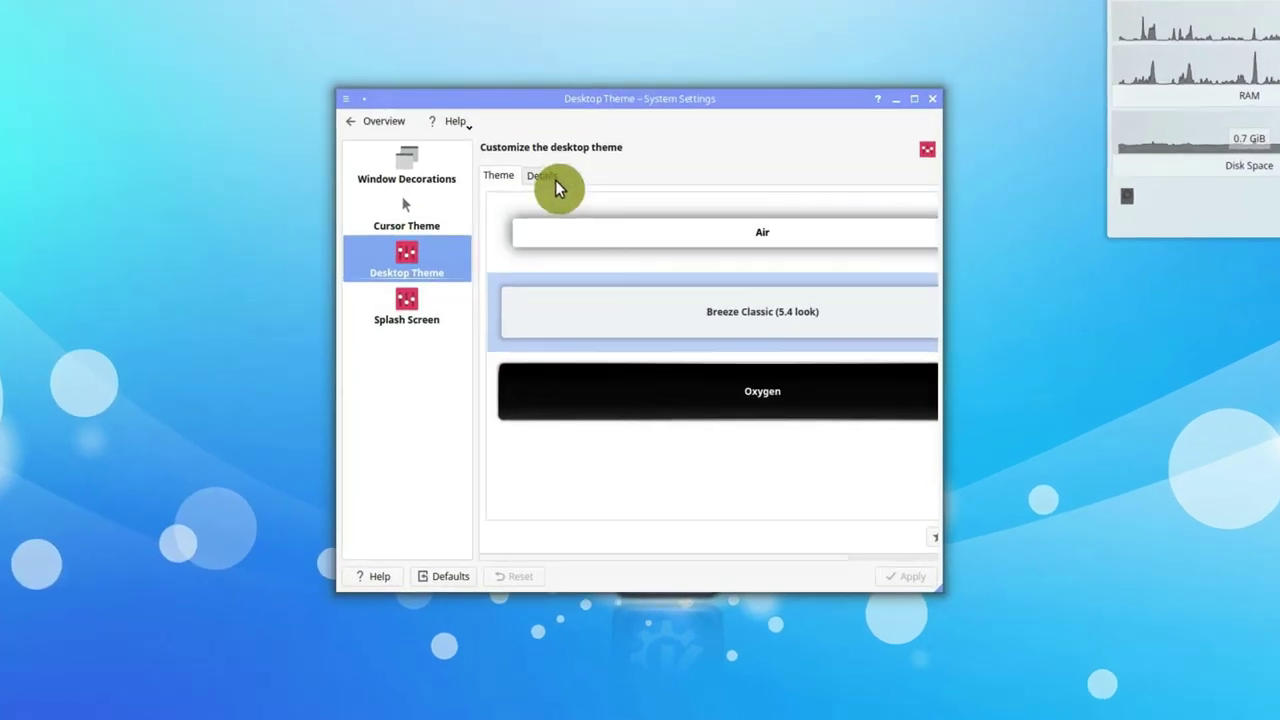
Set the Kickoff source of the Breeze Classic (5.4 look) desktop theme to Air Kickoff.
left_click(552, 202)
left_click(655, 232)
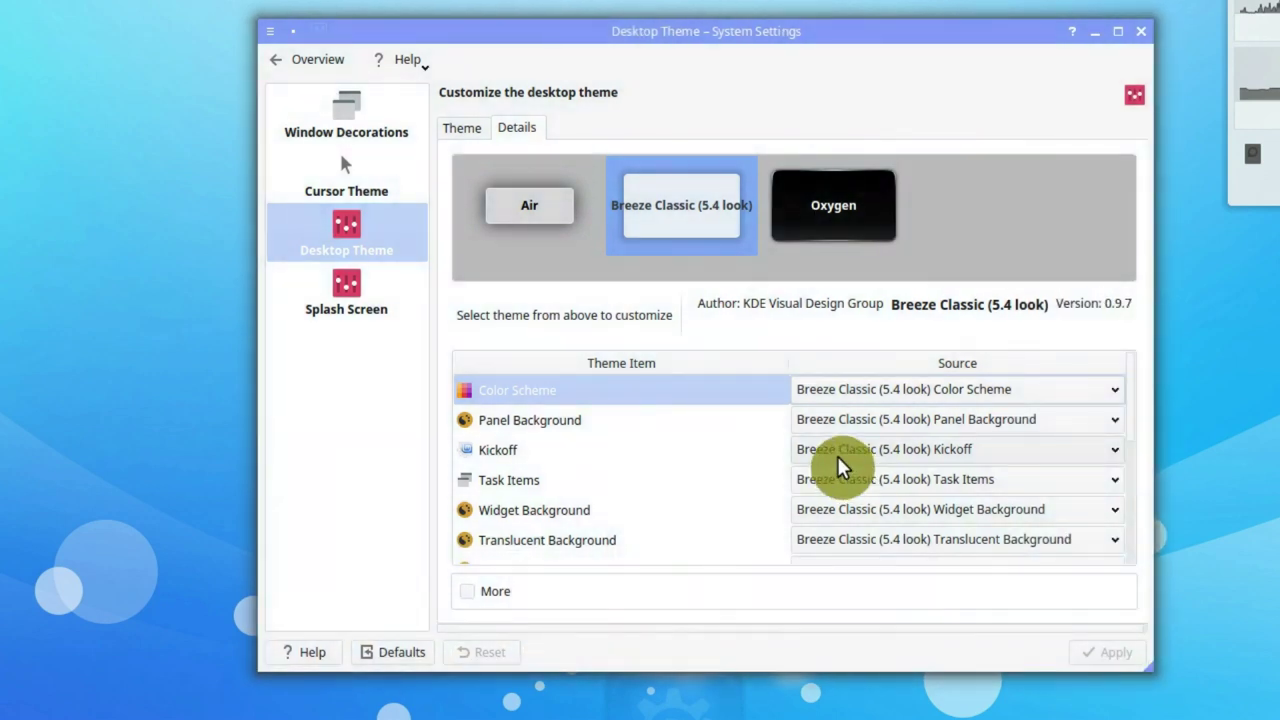
left_click(835, 454)
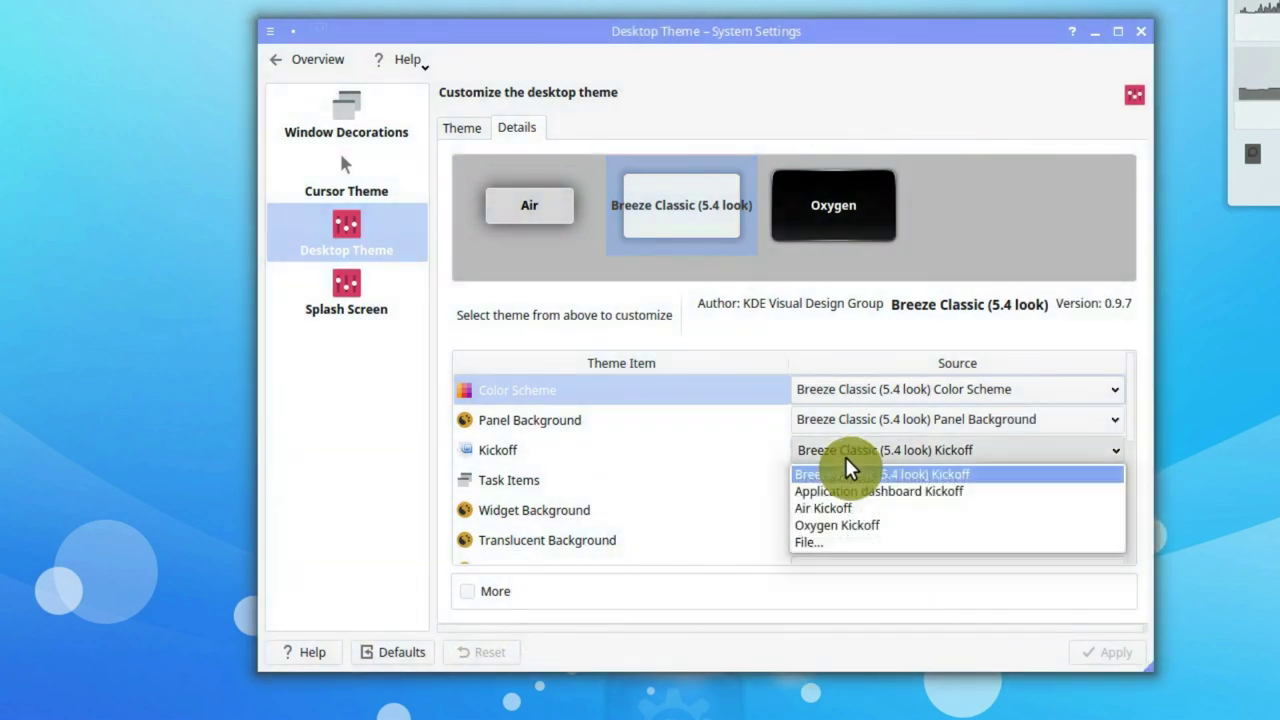
left_click(850, 510)
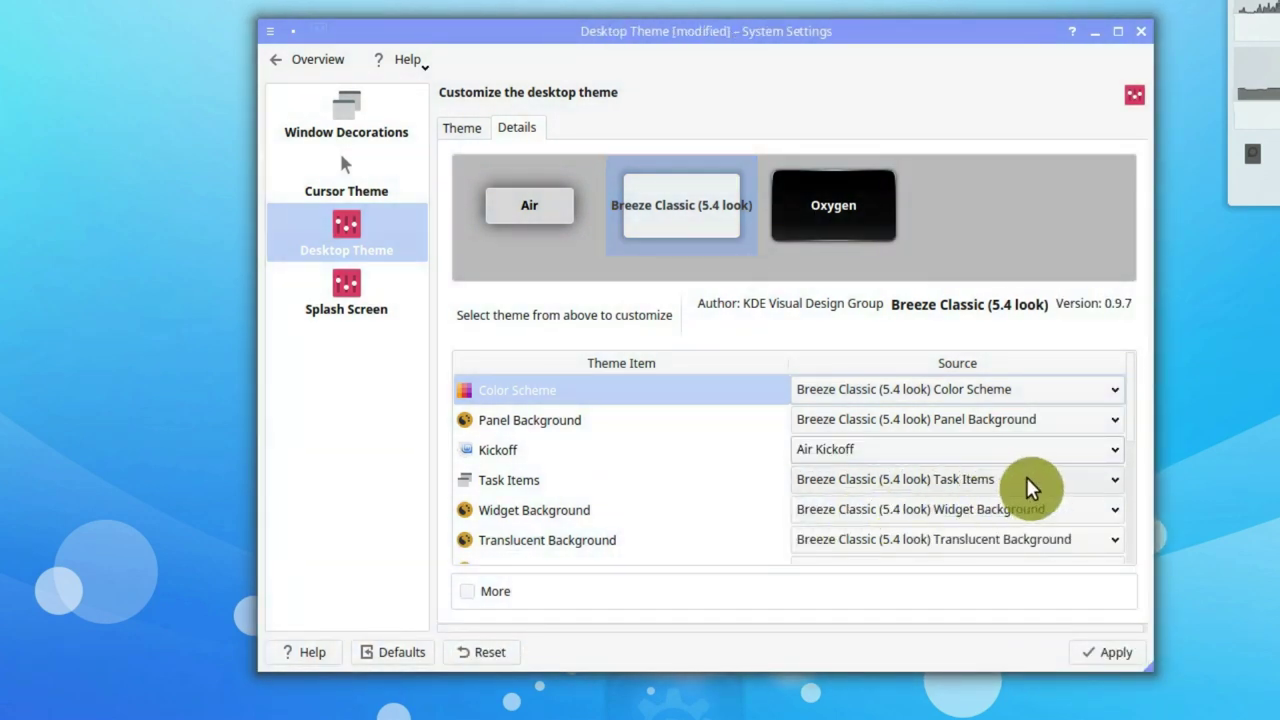
Set the Shutdown Dialog source to Air Shutdown Dialog, apply the customized desktop theme, and check the application launcher.
scroll(960, 500, "down", 5)
left_click(881, 521)
left_click(852, 577)
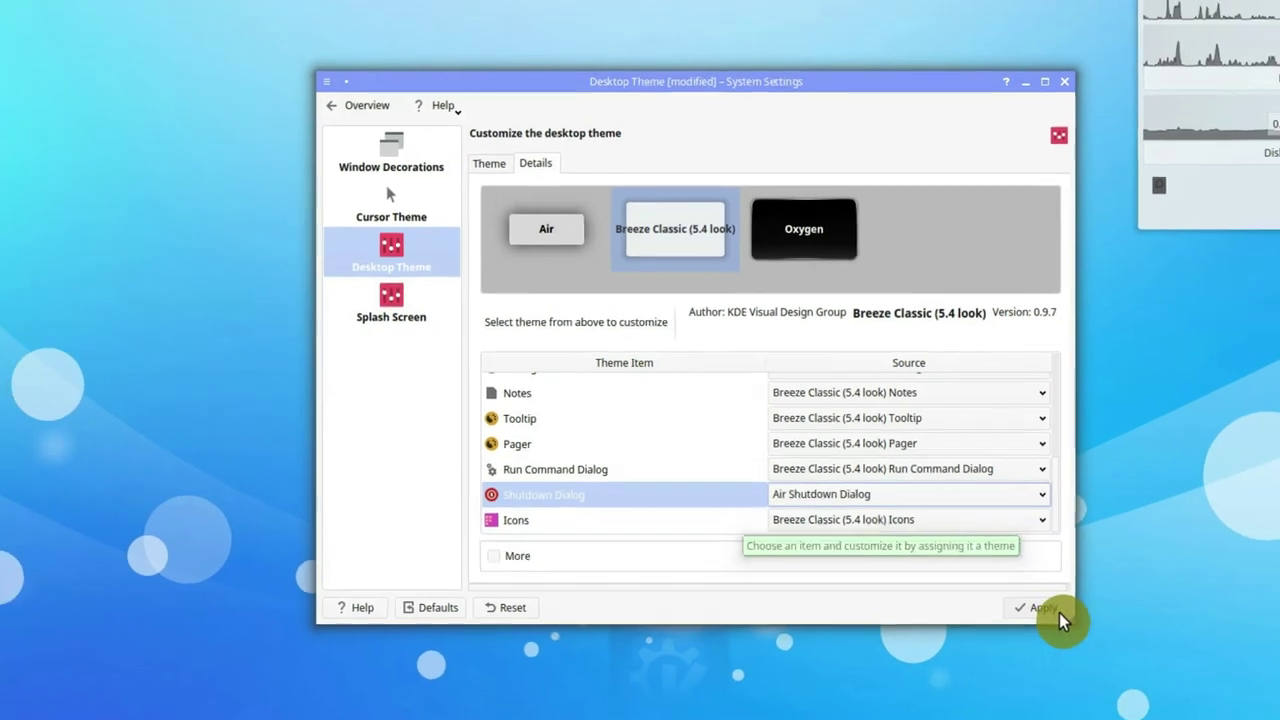
left_click(1058, 612)
left_click(15, 705)
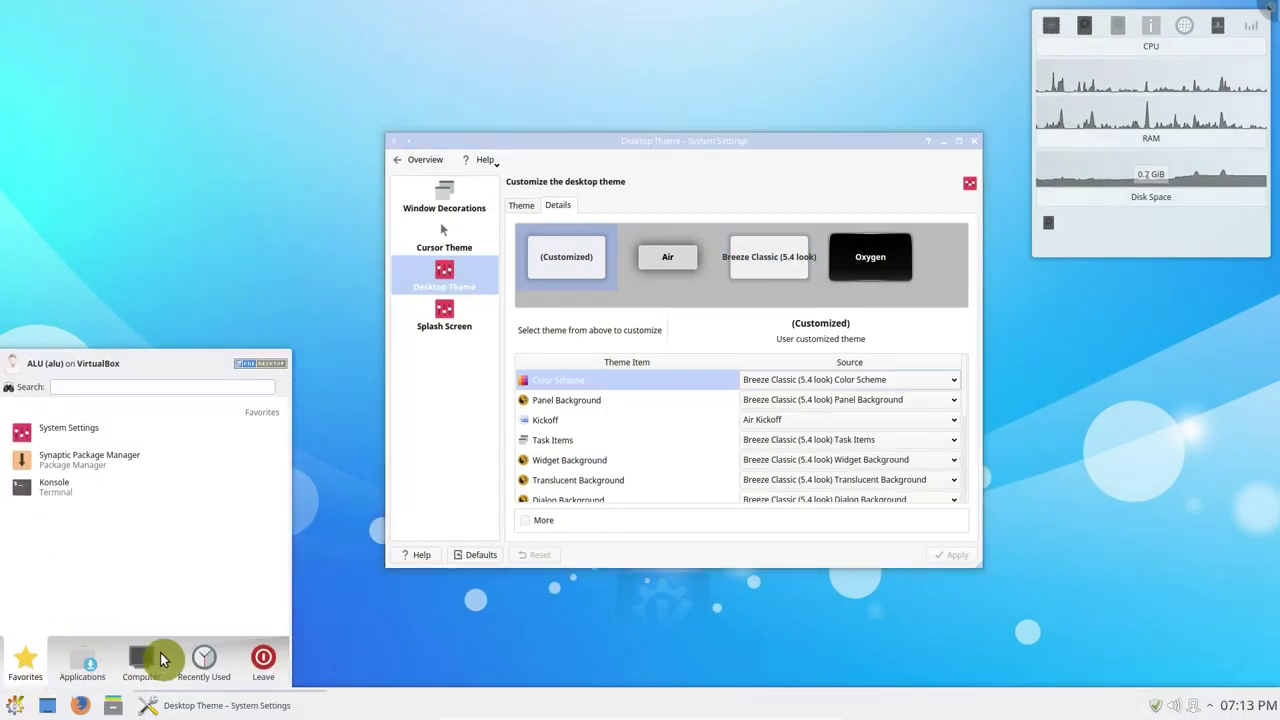
Search the online splash screen themes for plasma and install the Modern KDE 4 Splash Screen.
key("Escape")
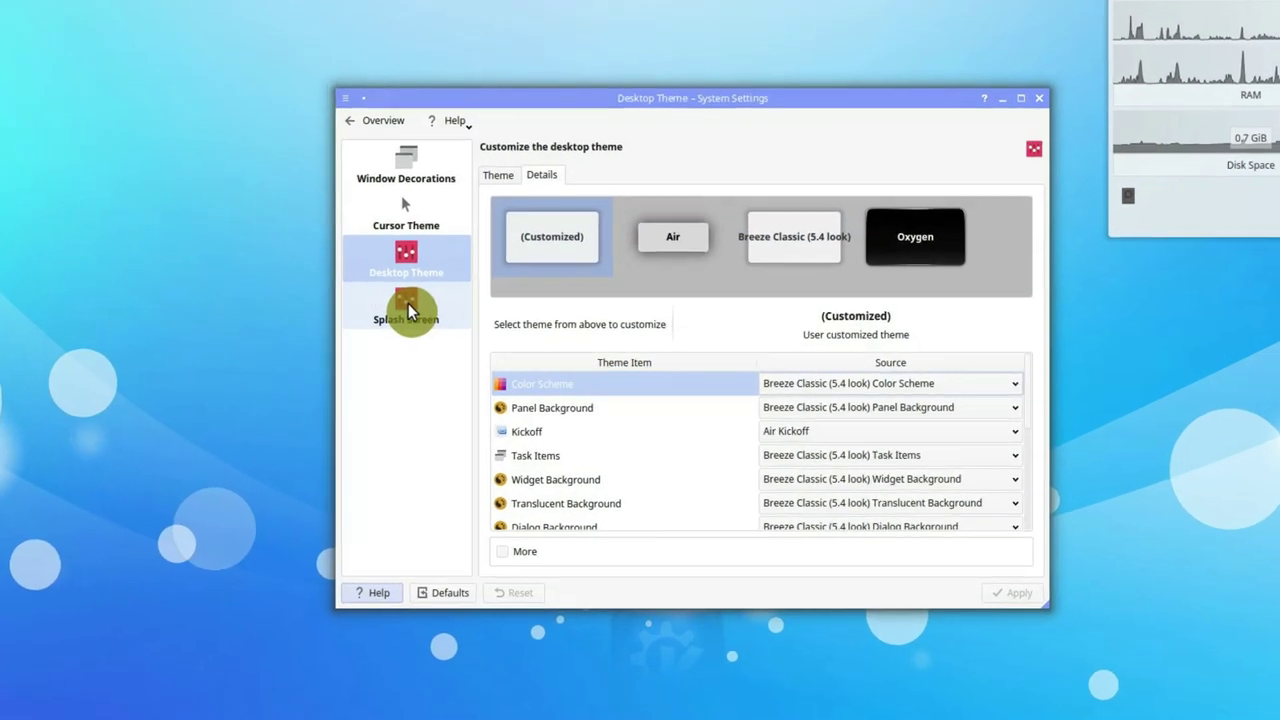
left_click(408, 312)
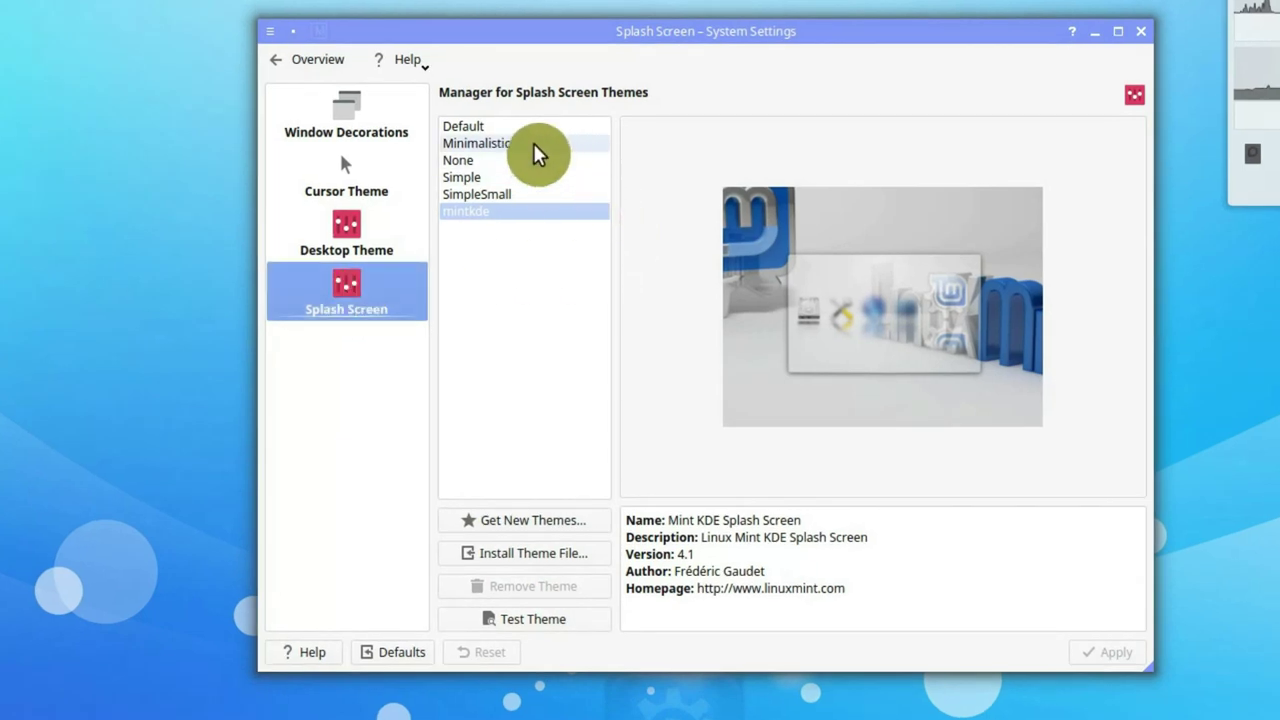
left_click(537, 153)
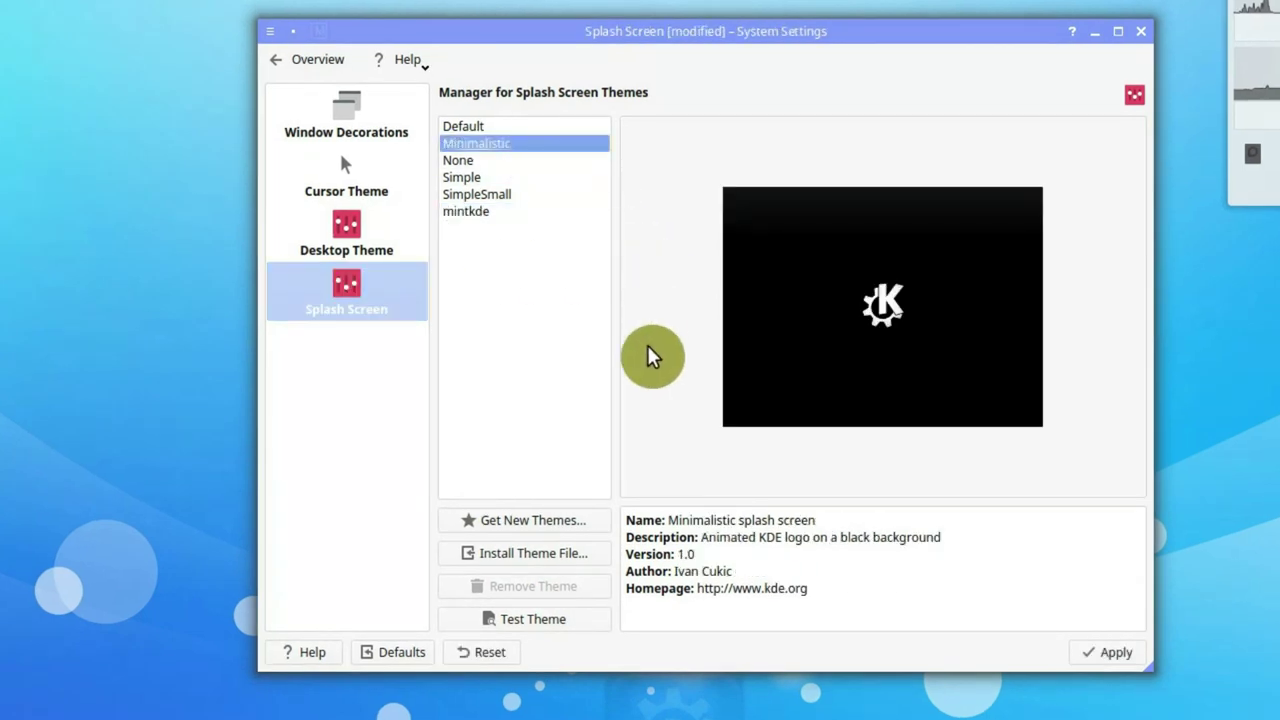
left_click(566, 520)
type("pla")
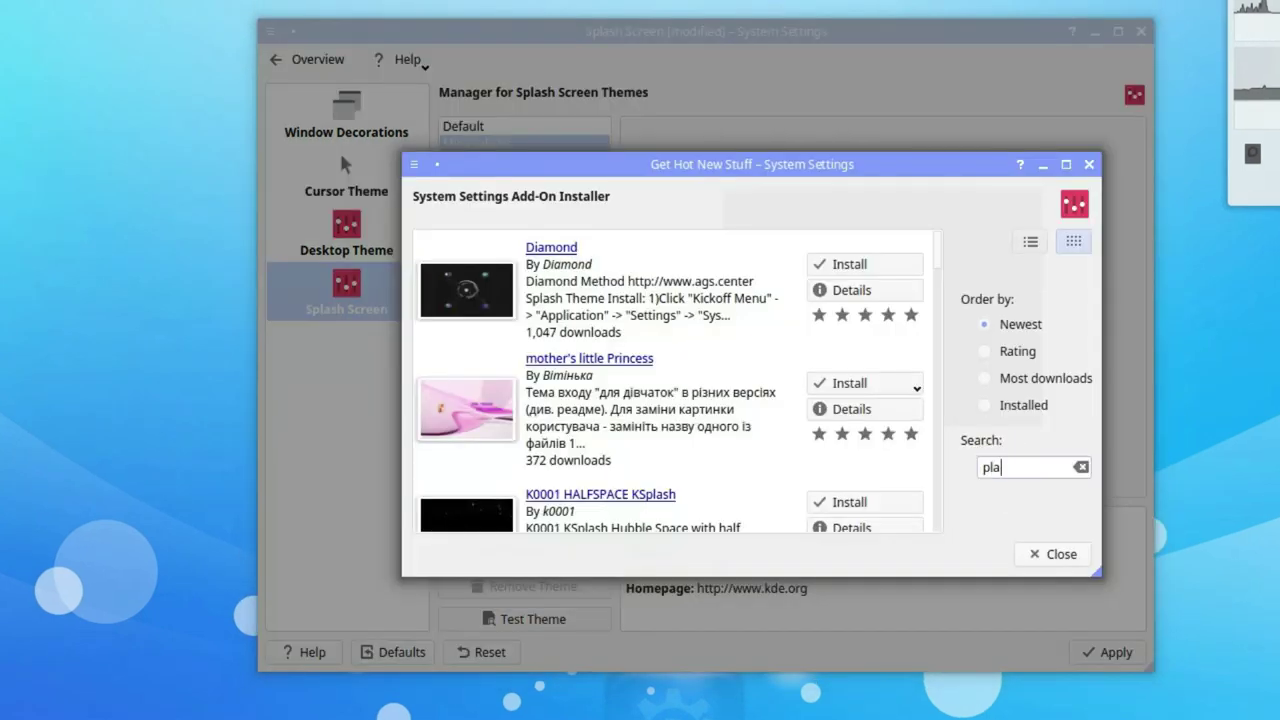
type("sma")
scroll(740, 422, "down", 3)
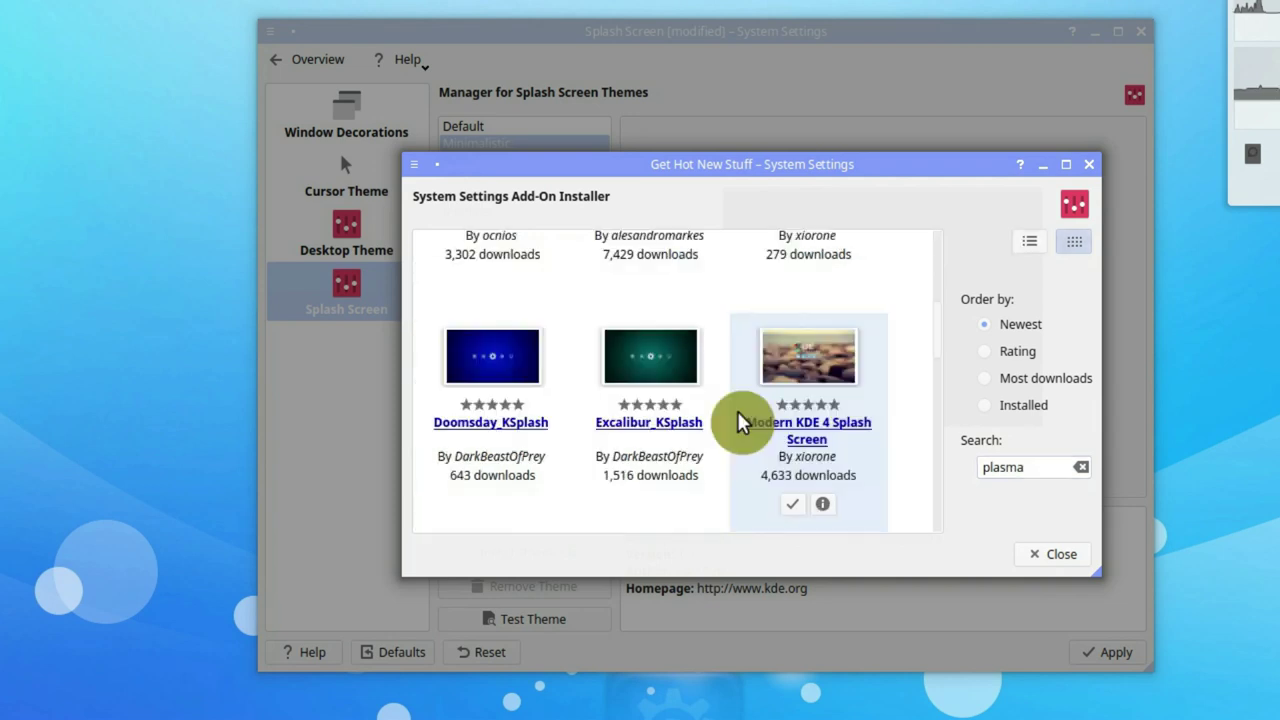
left_click(800, 508)
left_click(1052, 554)
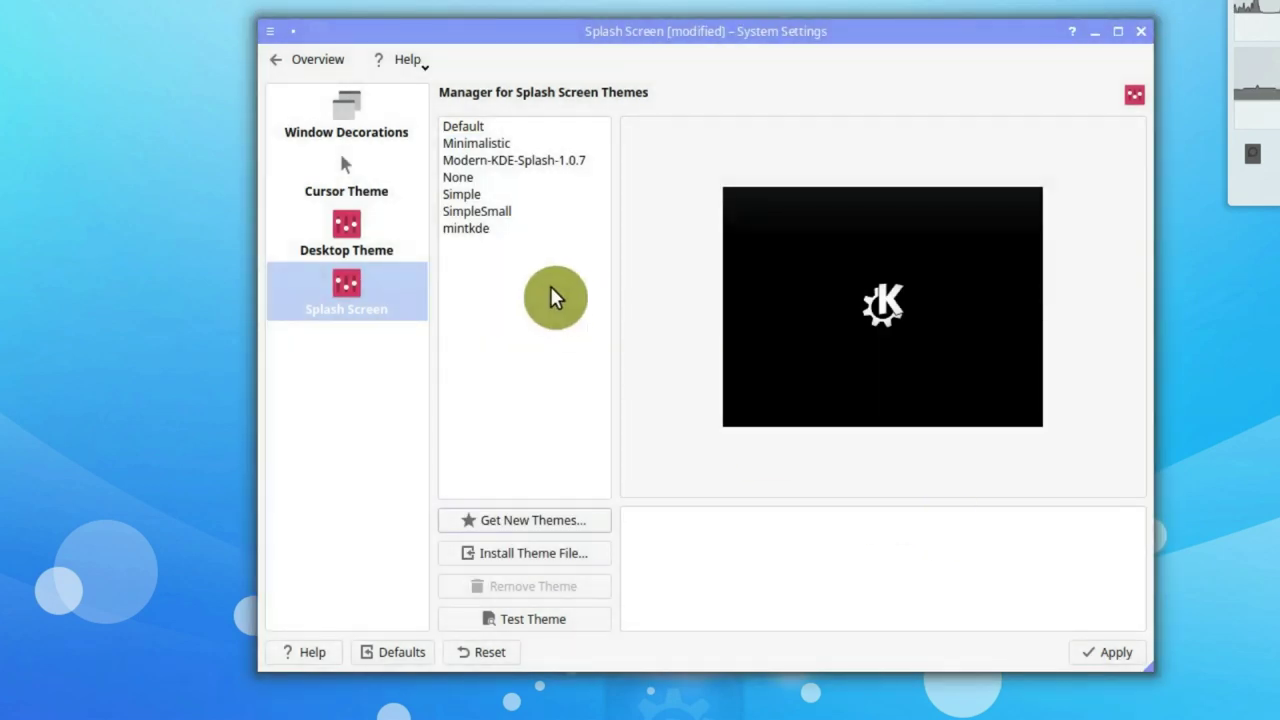
Preview the Modern-KDE-Splash-1.0.7 splash theme, but apply the Minimalistic one as the splash screen.
left_click(523, 160)
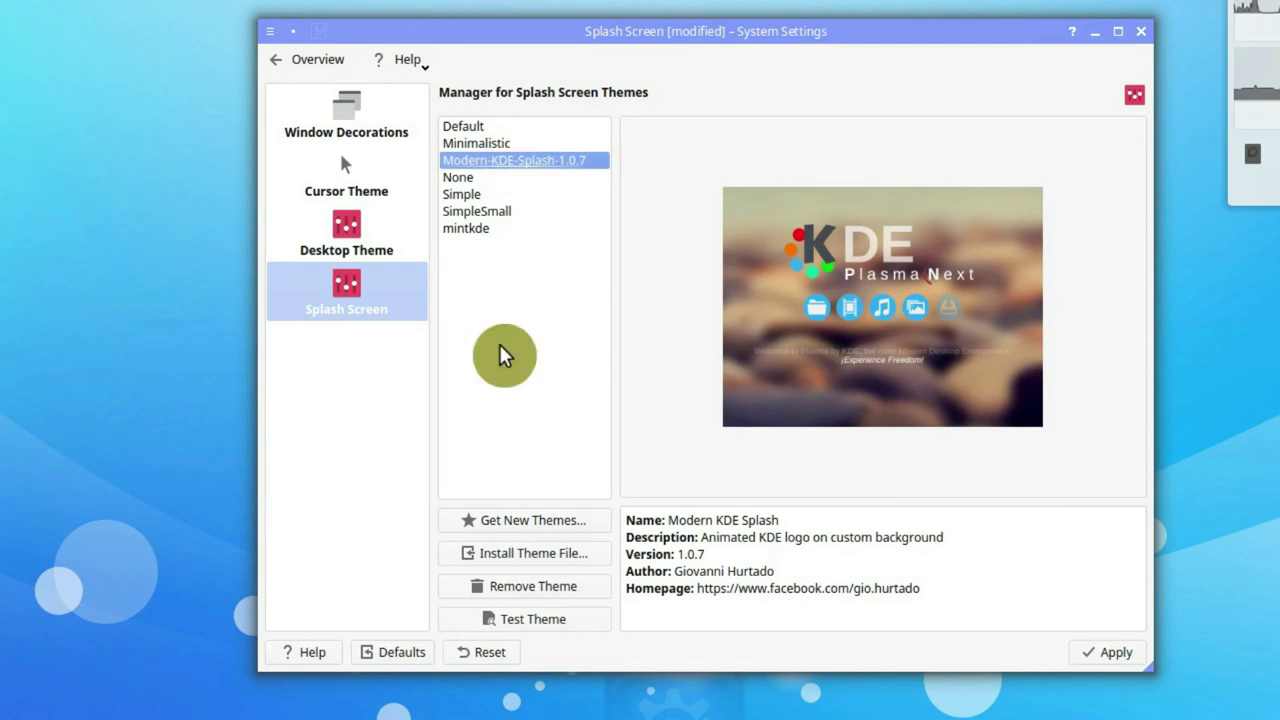
left_click(500, 143)
left_click(1110, 652)
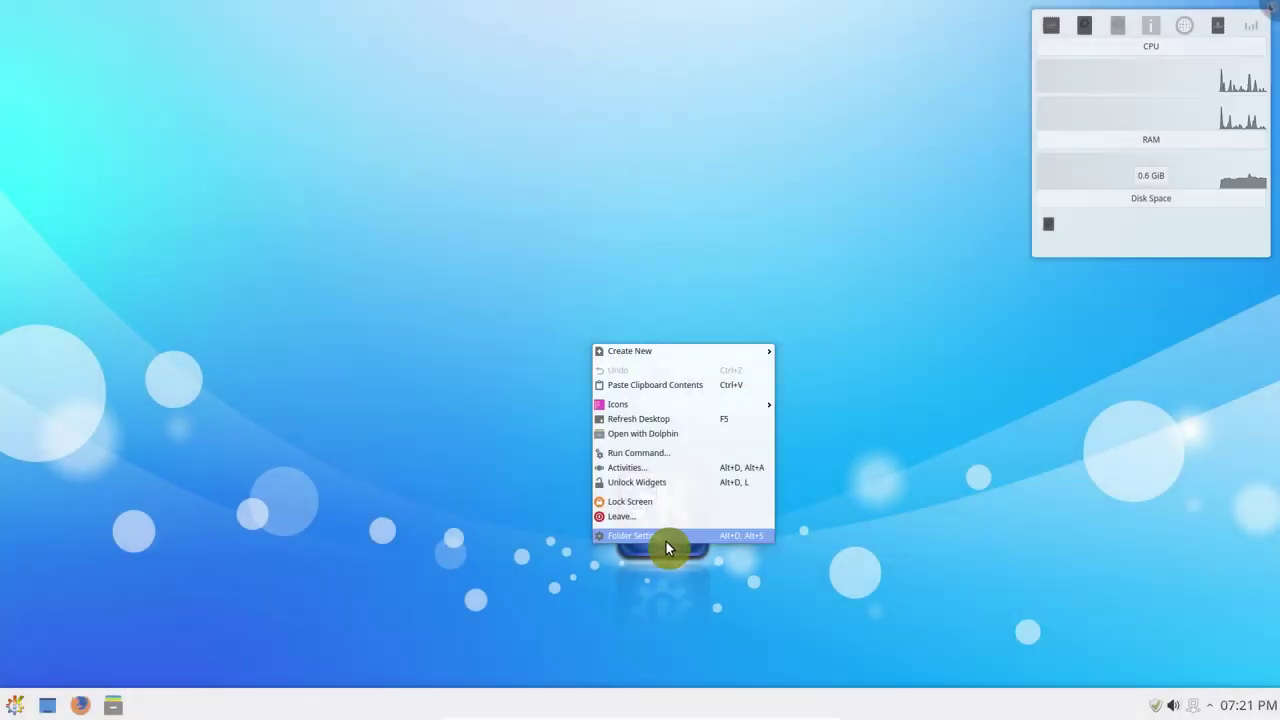
Set the desktop wallpaper to Parallel_1920x1080.png from the Pictures folder.
left_click(666, 541)
left_click(748, 547)
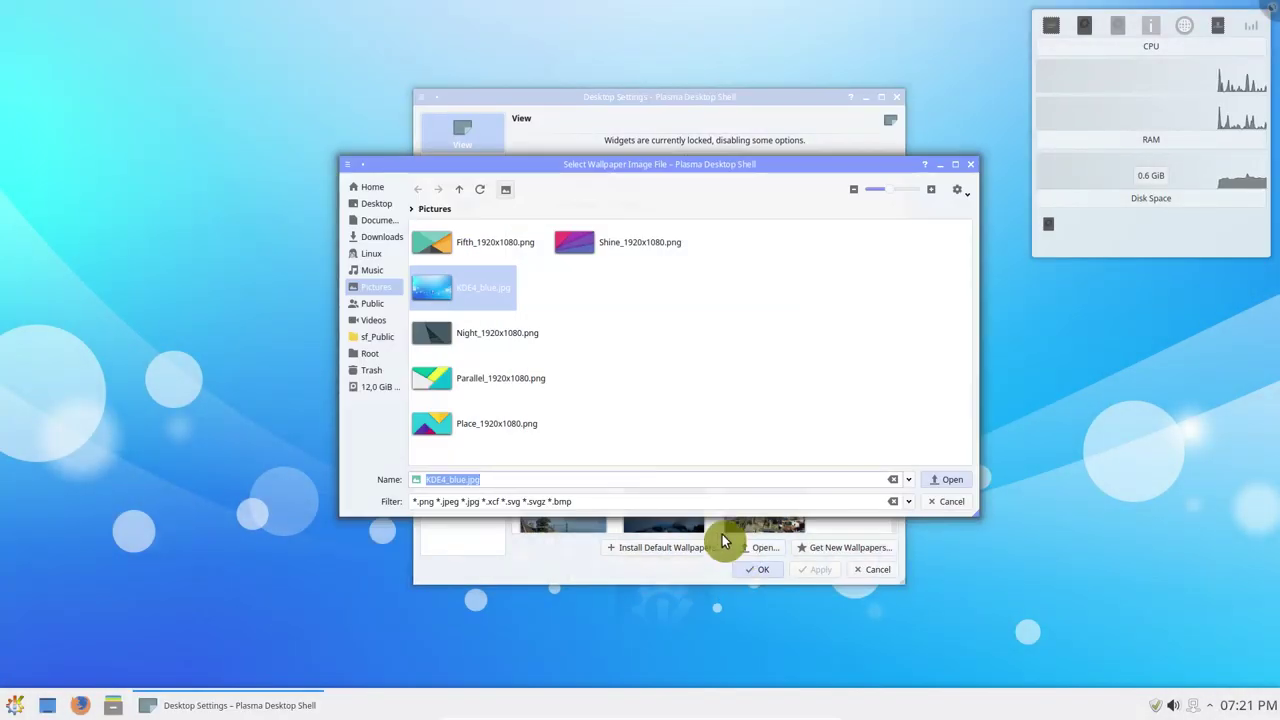
key("Return")
left_click(764, 569)
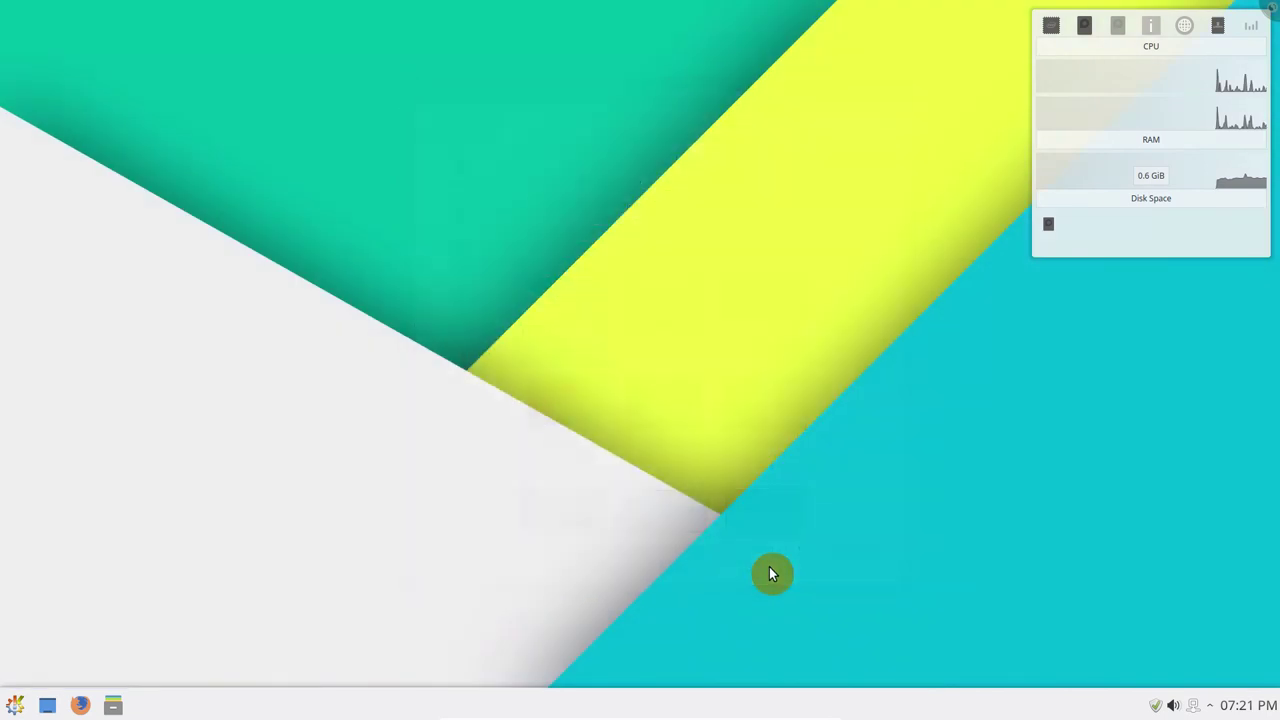
Switch to Synaptic Package Manager, filter the packages by libreoffice-breeze, and install the LibreOffice Breeze style package.
left_click(14, 705)
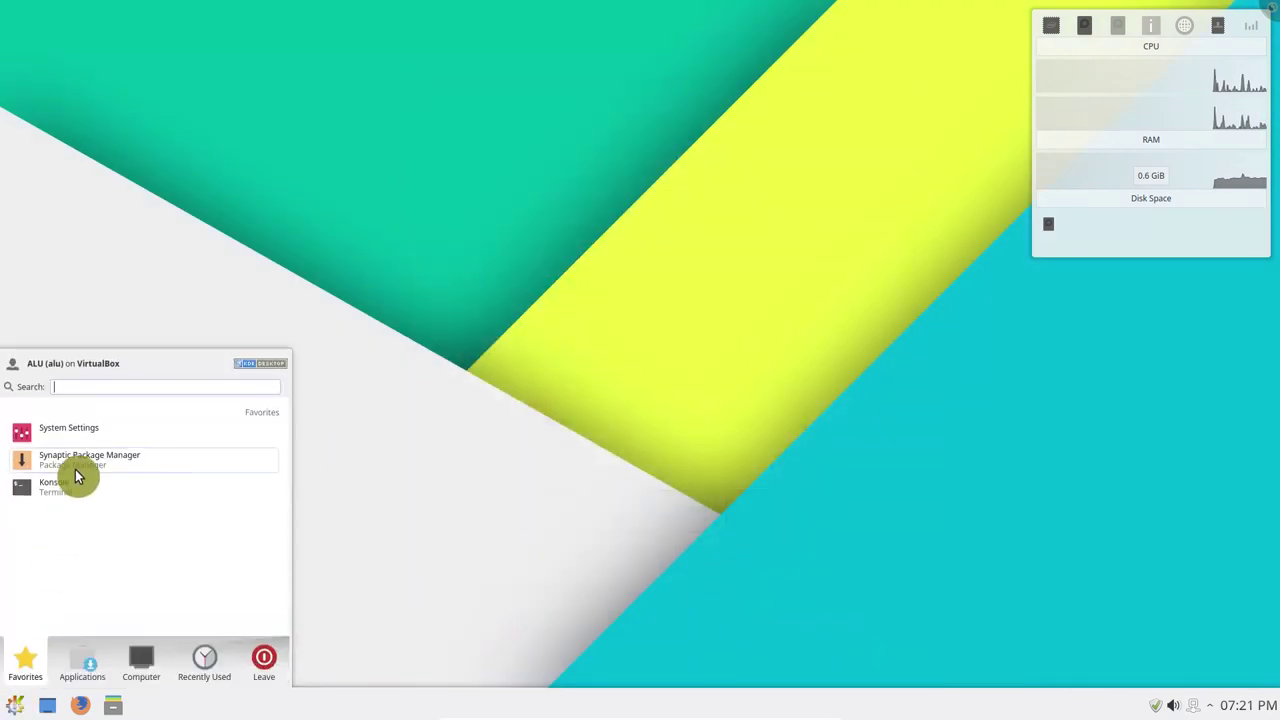
left_click(76, 462)
key("Return")
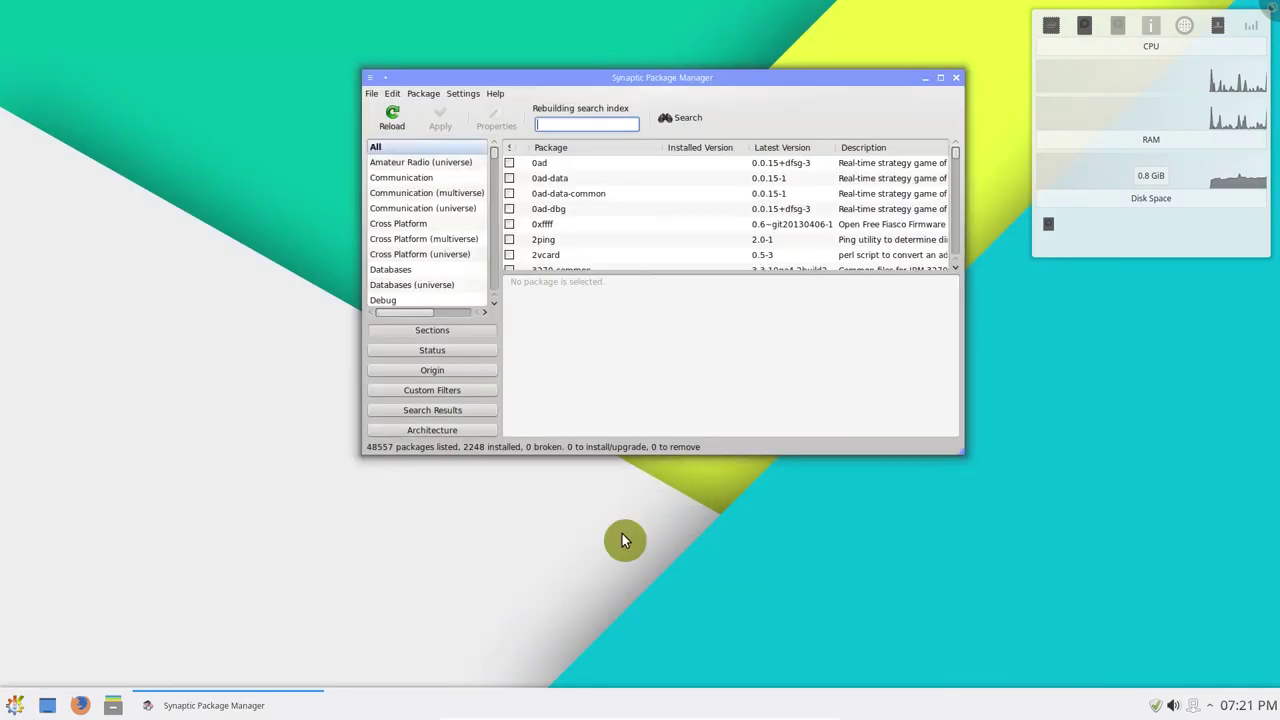
type("libreoffice-breeze")
right_click(605, 166)
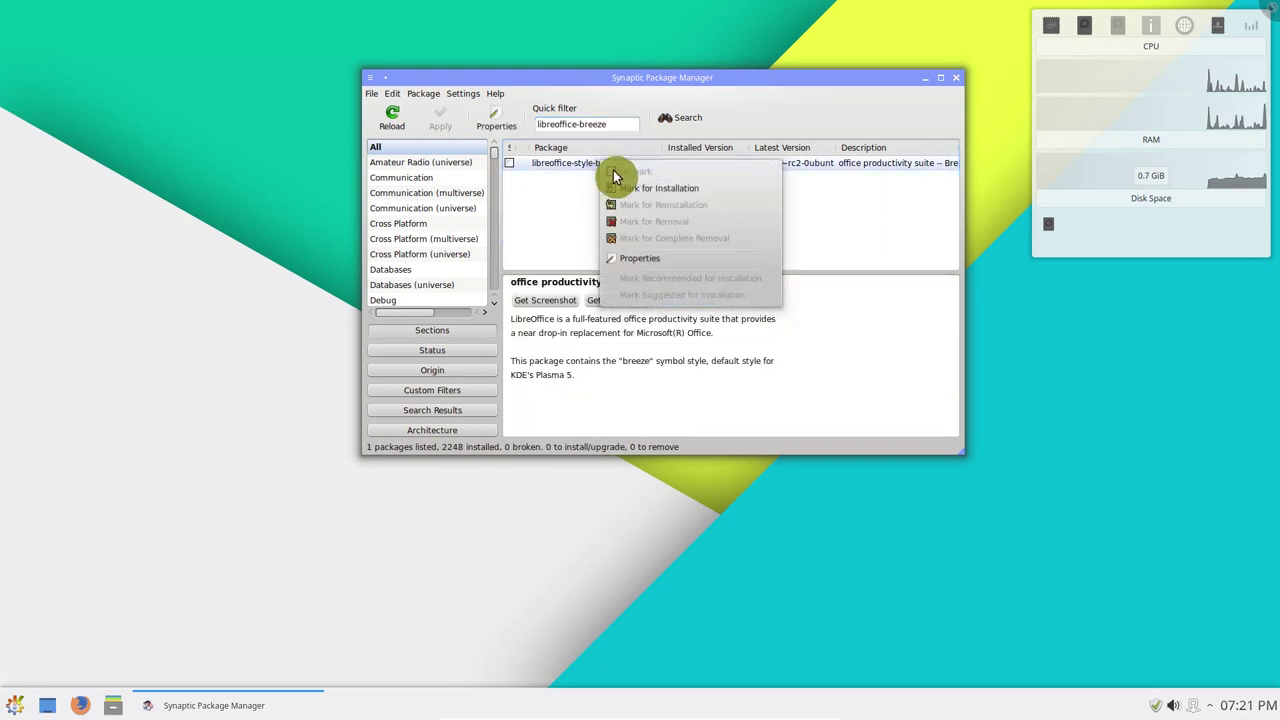
left_click(637, 196)
left_click(777, 403)
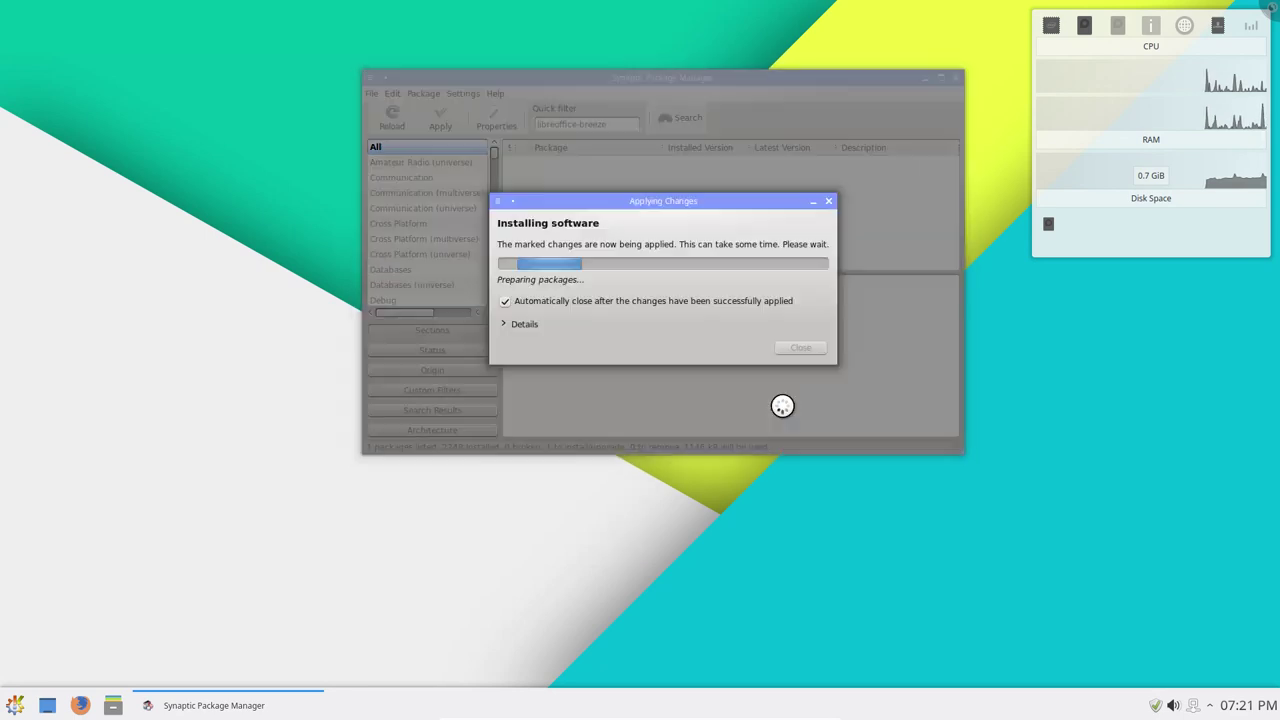
Open LibreOffice Writer, set the icon style in the LibreOffice View options to Breeze, and close Writer.
left_click(15, 705)
left_click(60, 506)
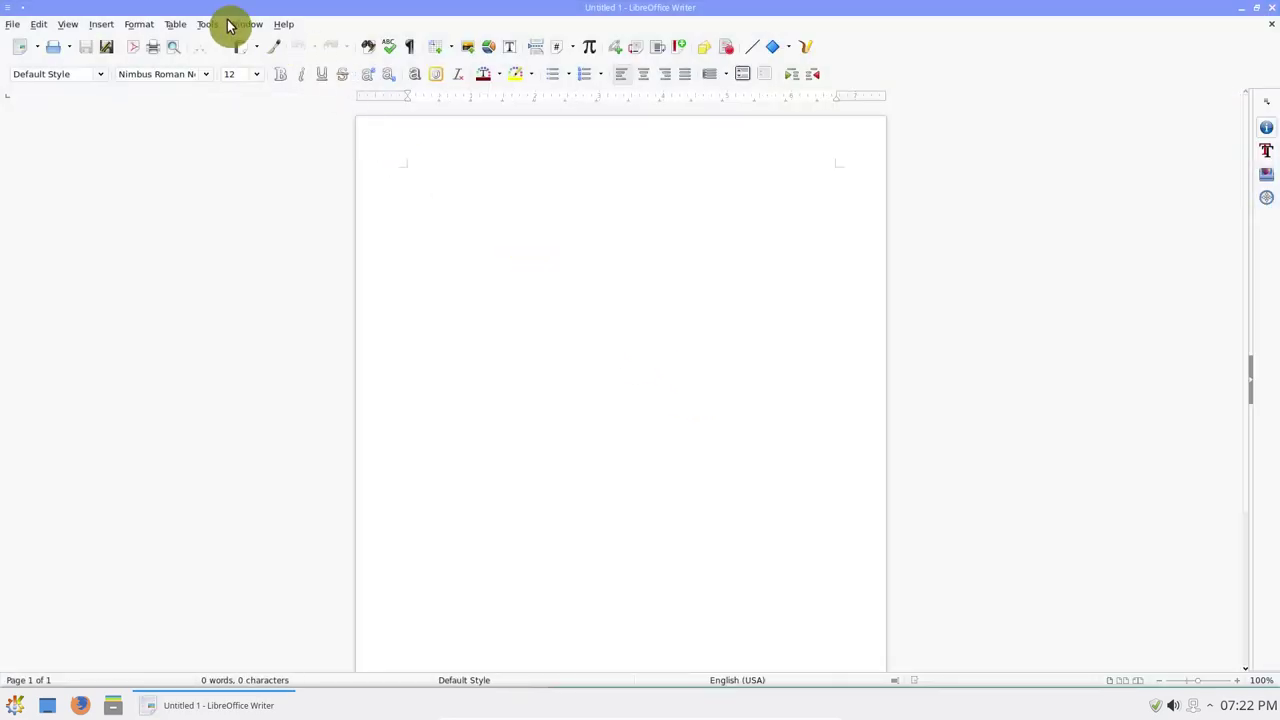
left_click(213, 26)
left_click(218, 318)
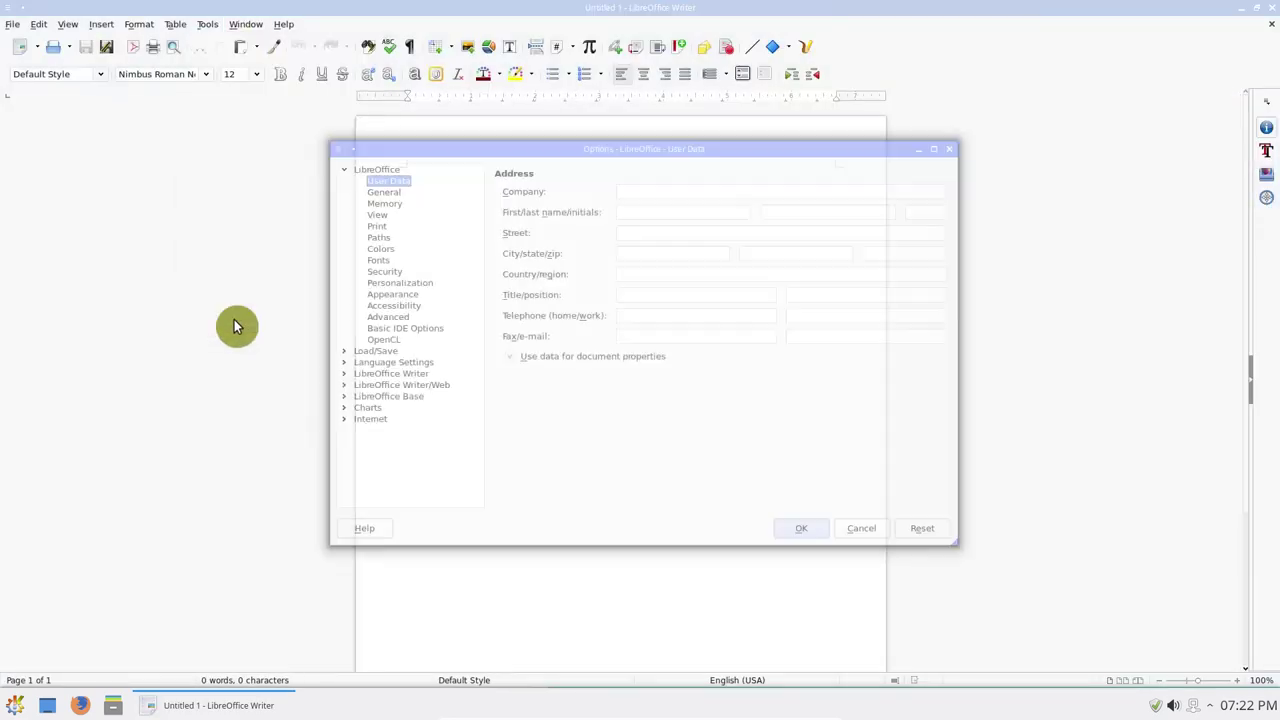
left_click(380, 216)
left_click(605, 228)
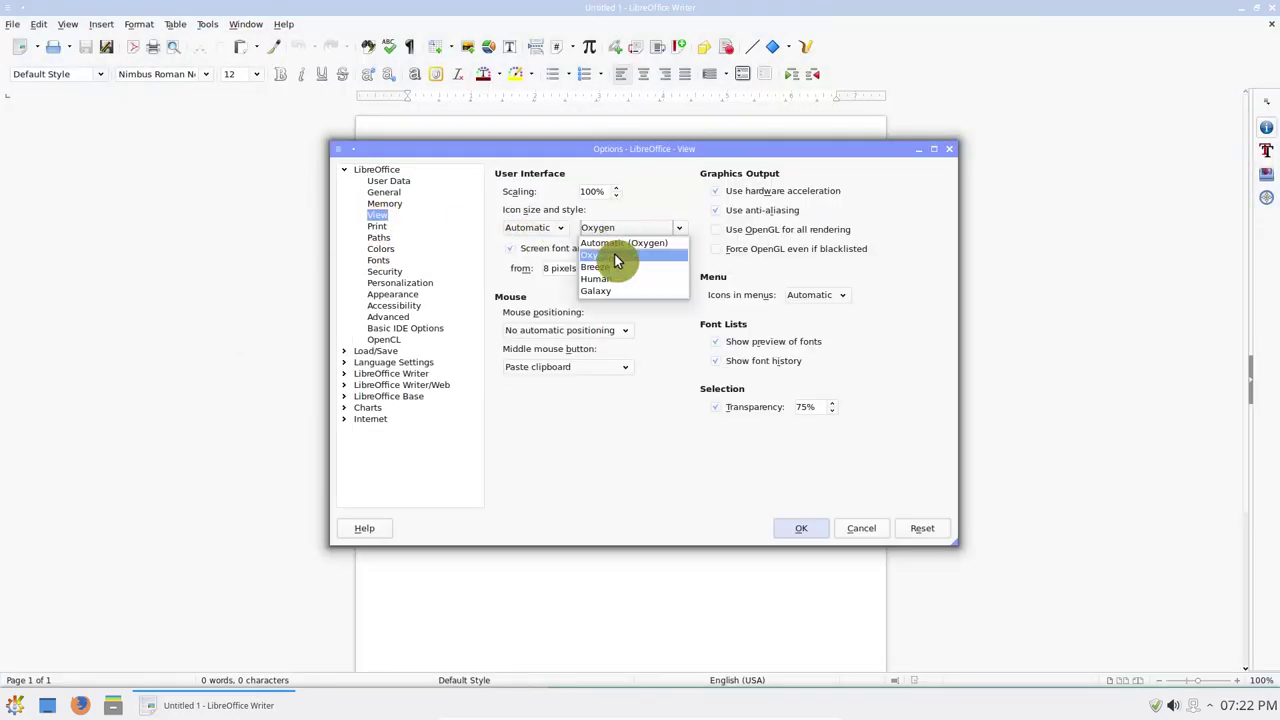
left_click(608, 267)
left_click(801, 528)
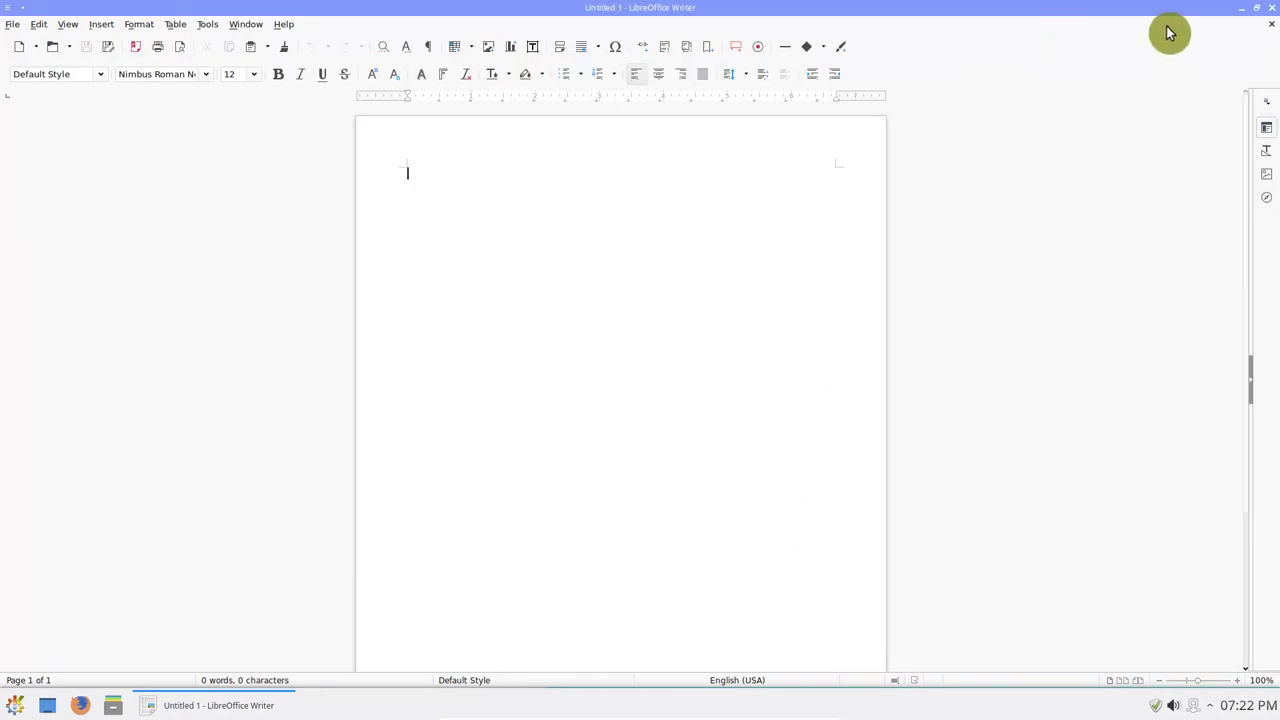
left_click(1271, 7)
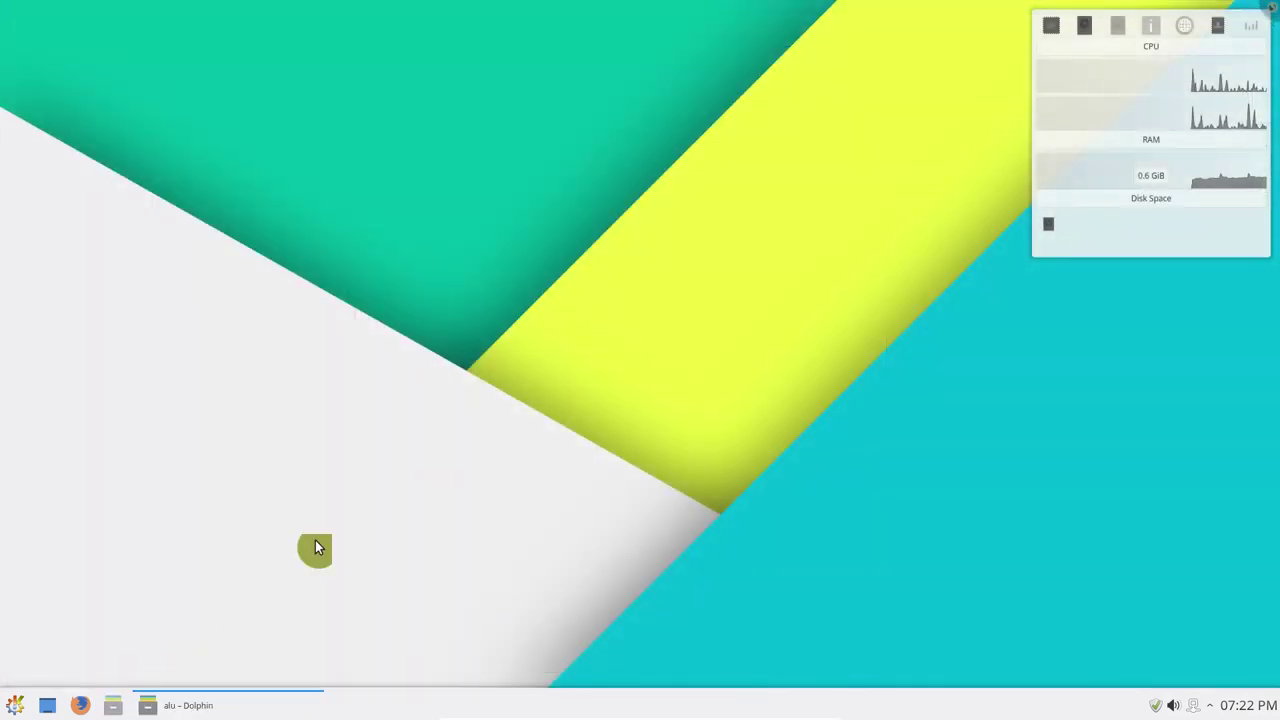
left_click(569, 192)
left_click(576, 291)
left_click_drag(552, 121, 193, 33)
left_click_drag(561, 177, 769, 302)
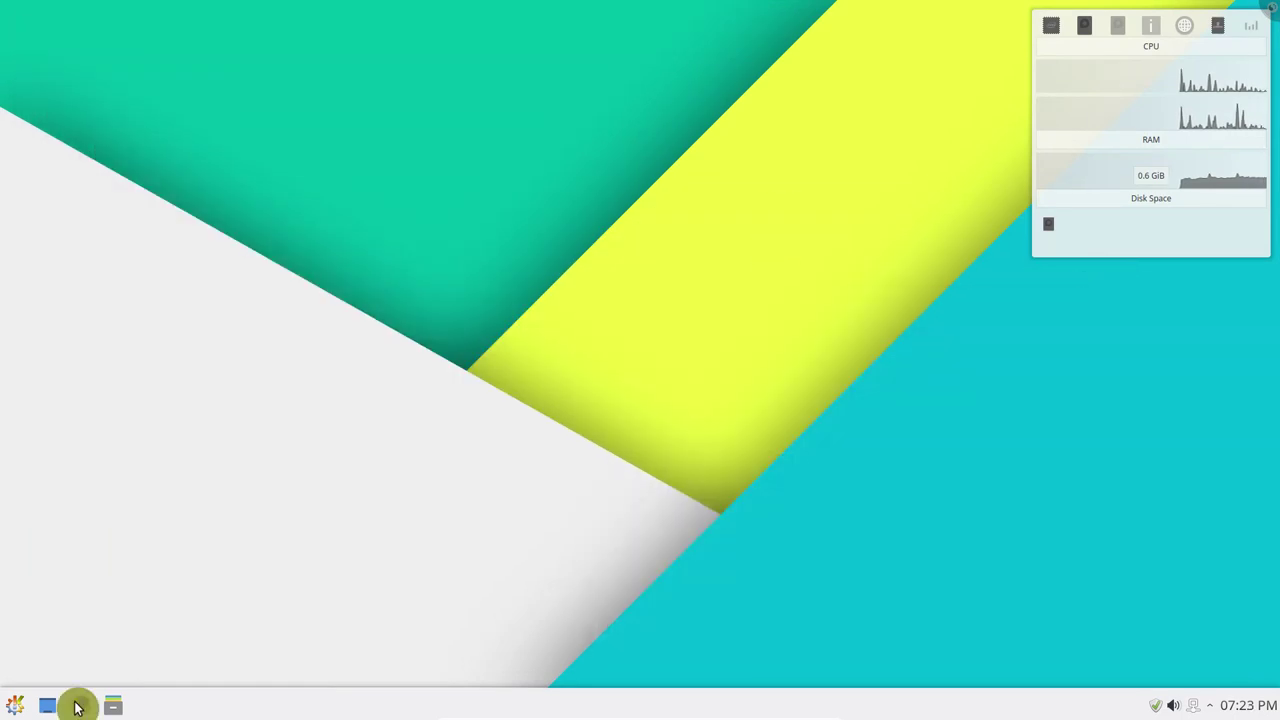
Open the gnome-breeze GitHub page in Firefox, examine the open and save options of its ZIP download dialog, and cancel the download.
left_click(79, 704)
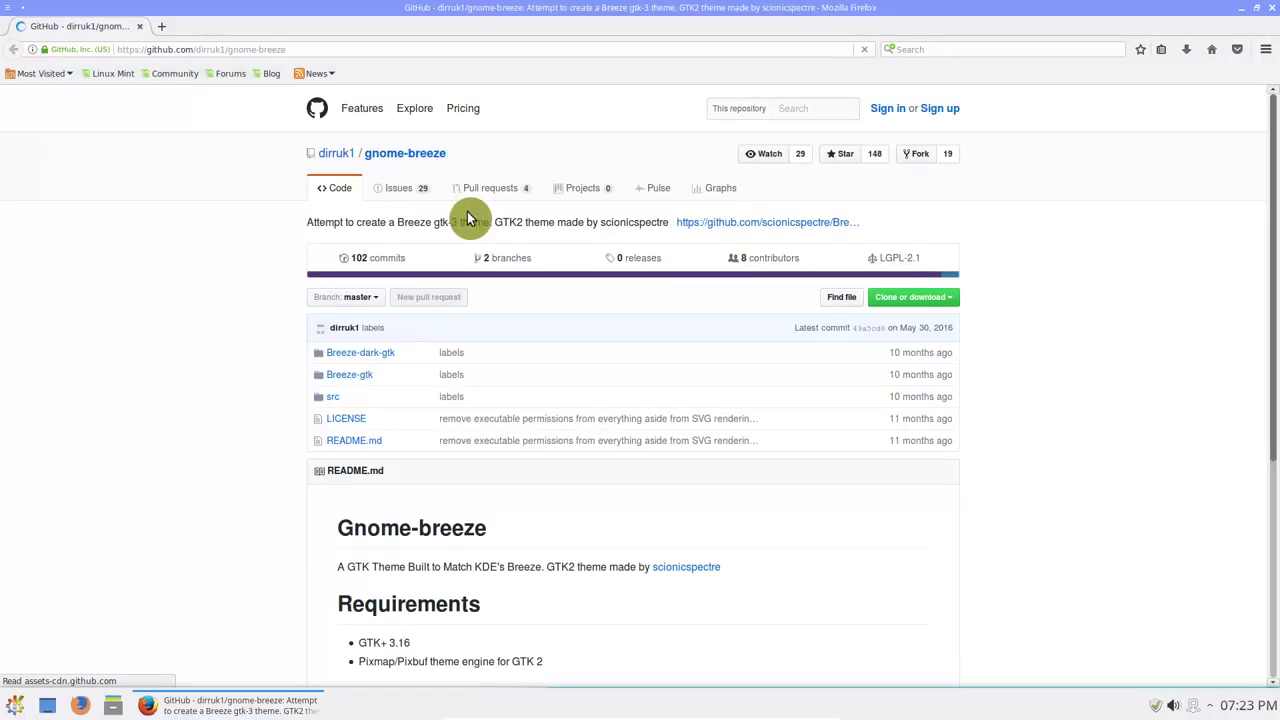
left_click(938, 298)
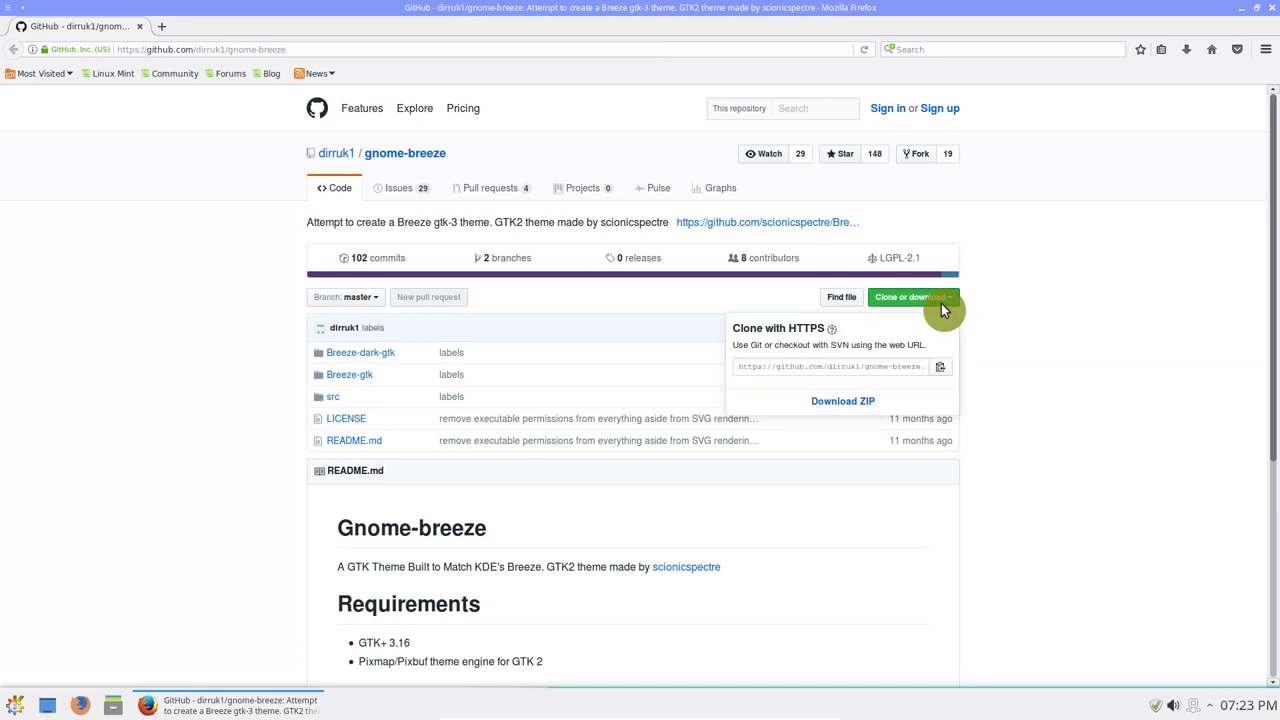
left_click(866, 402)
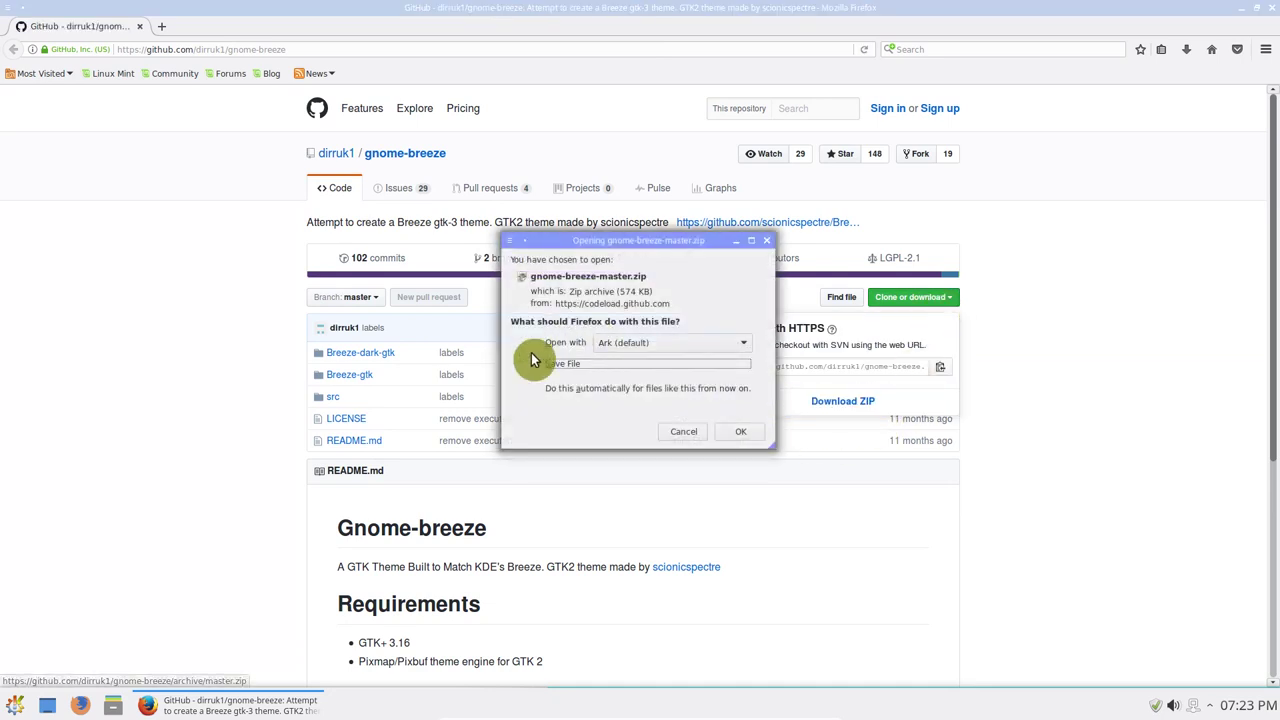
left_click(538, 343)
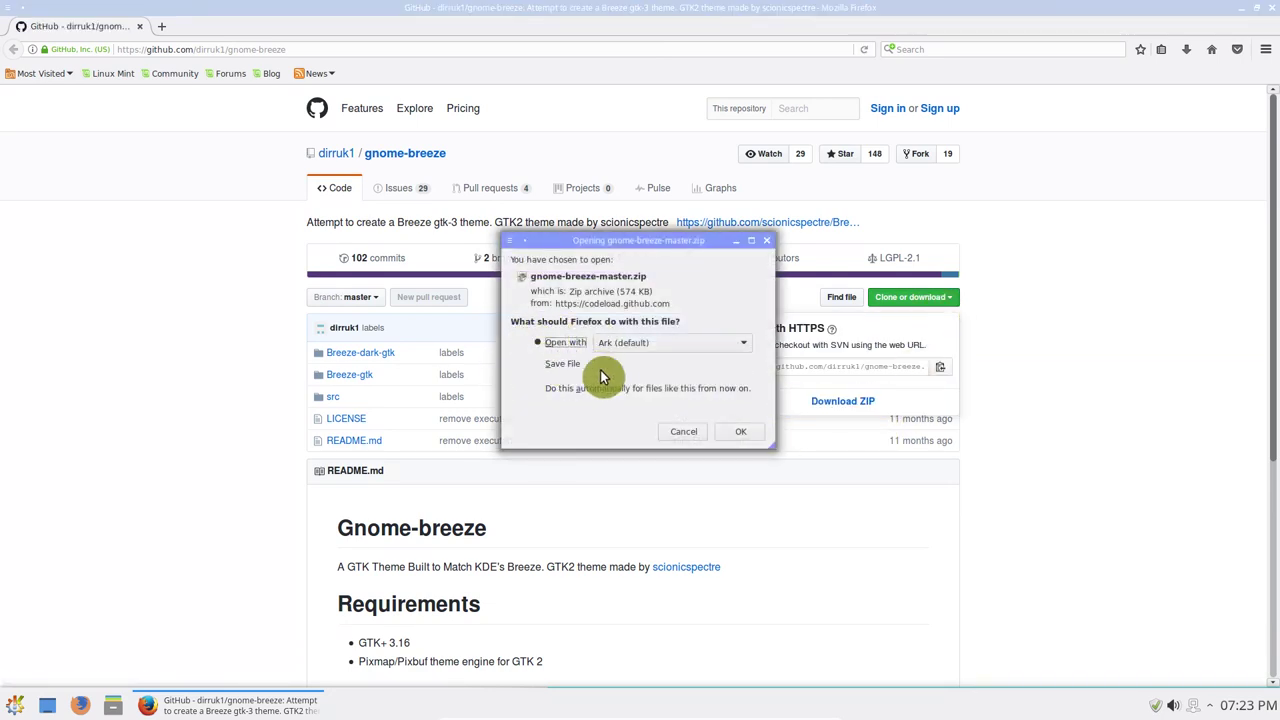
left_click(556, 364)
left_click(736, 431)
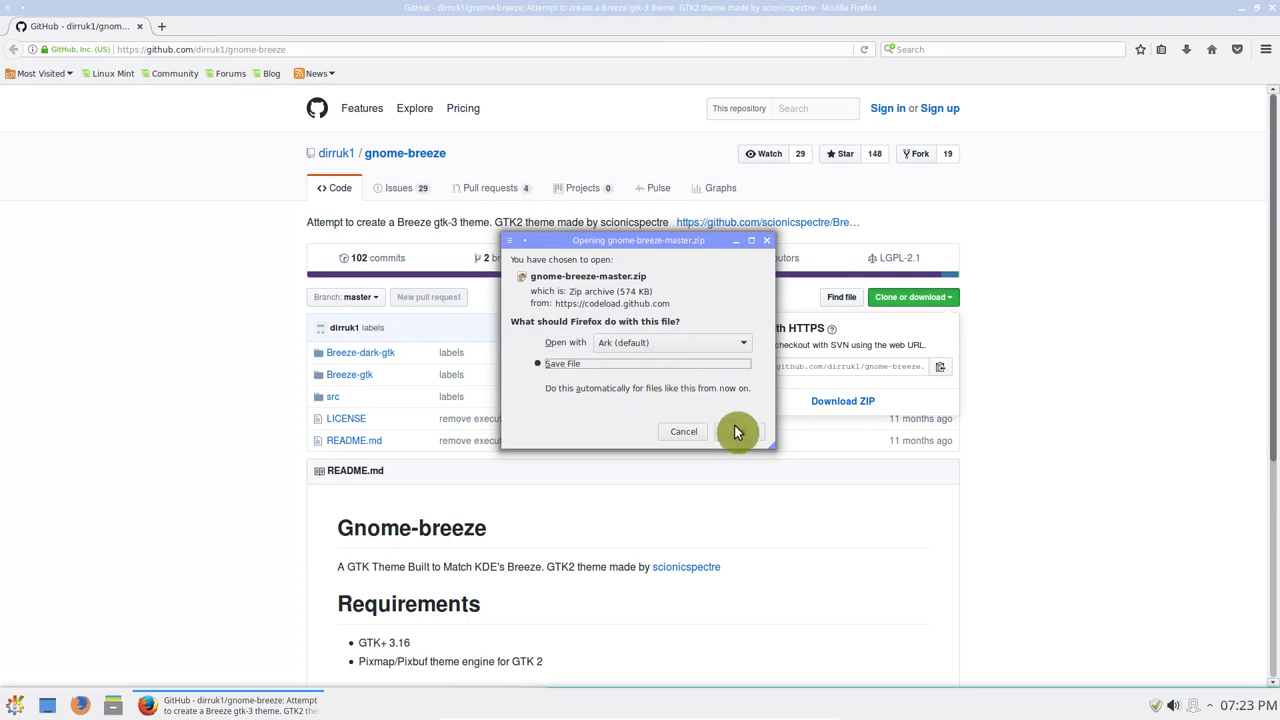
left_click(686, 434)
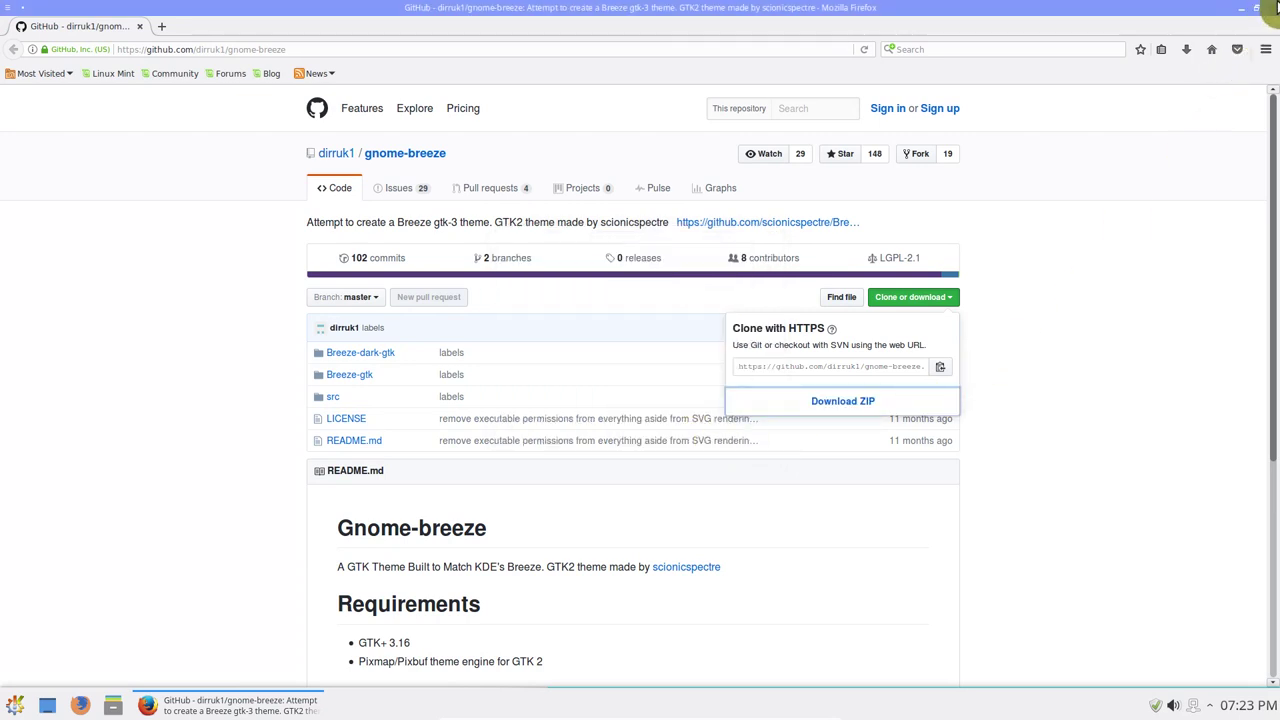
mouse_move(1275, 8)
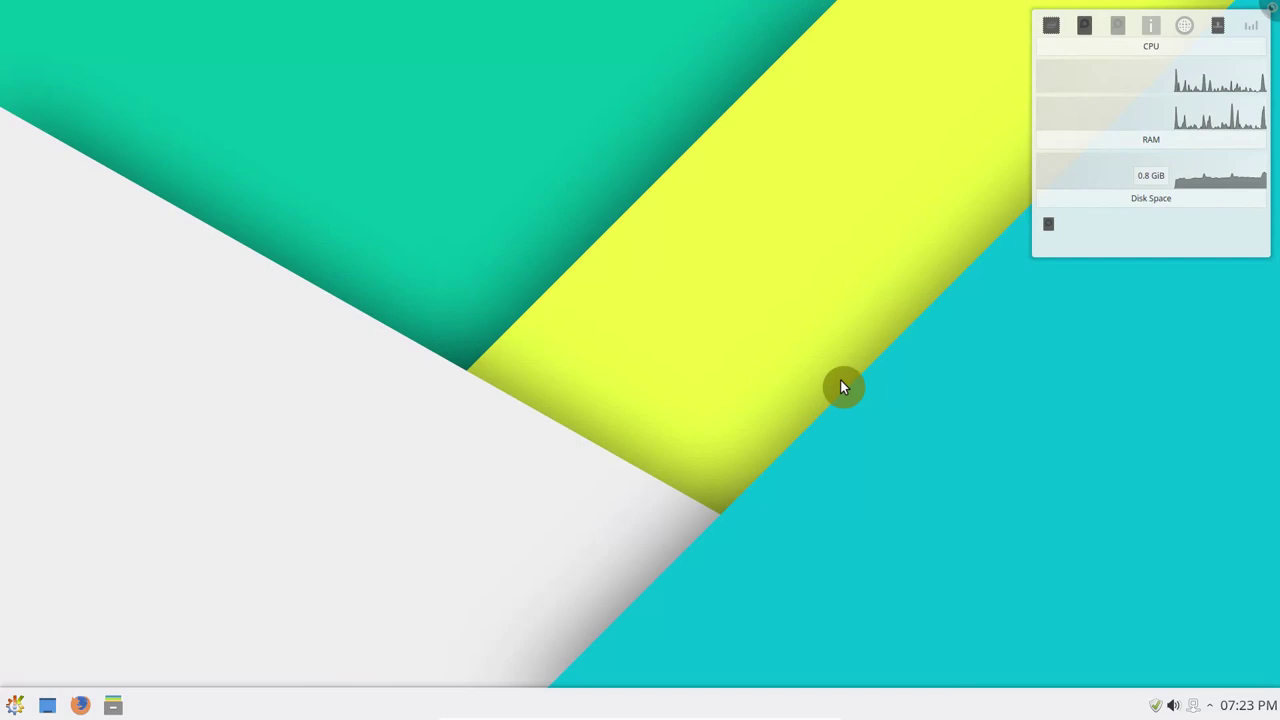